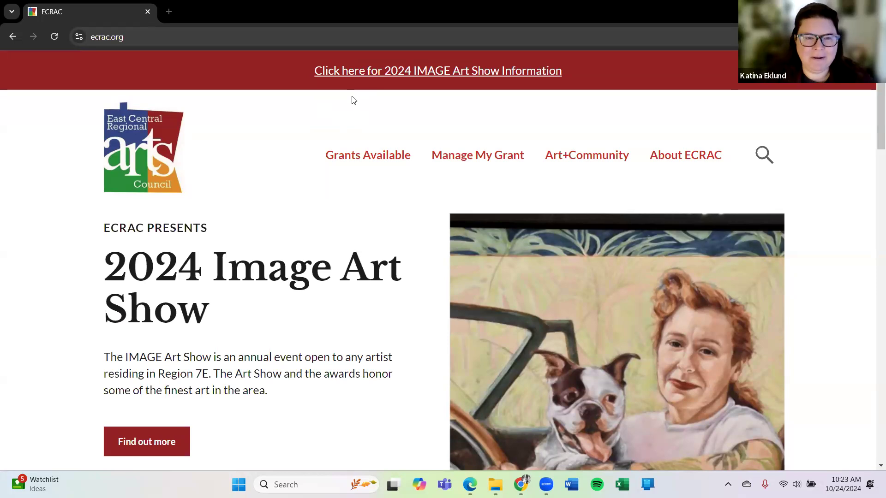
# - Browse the ECRAC website and open the 2024 IMAGE Art Show information page
pyautogui.scroll(-4, 289, 272)
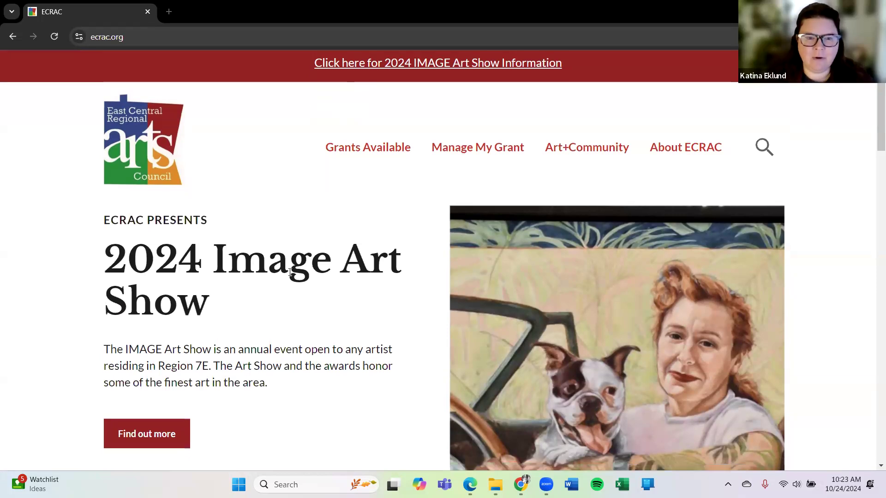
pyautogui.scroll(-5, 290, 272)
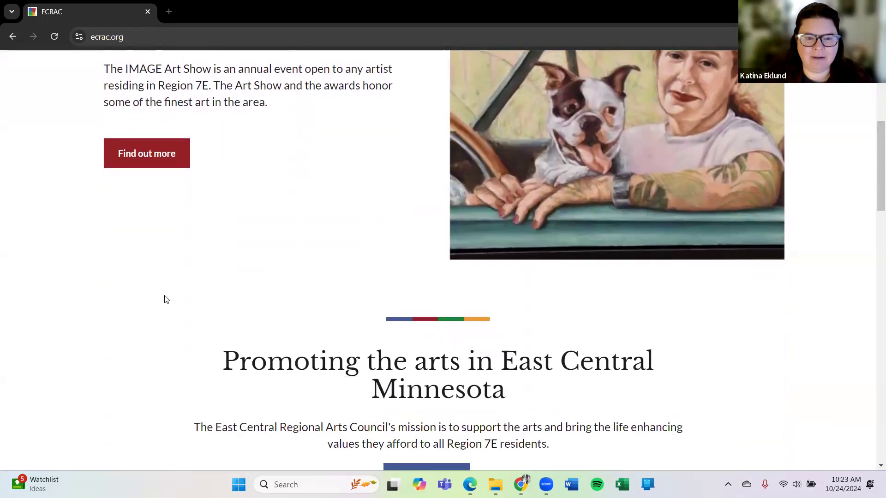
pyautogui.scroll(-5, 96, 295)
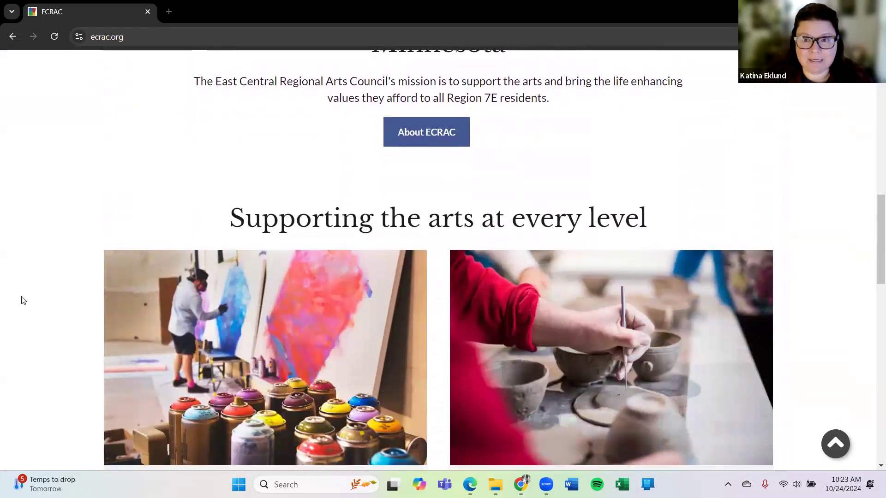
pyautogui.scroll(-3, 23, 300)
pyautogui.scroll(-3, 23, 300)
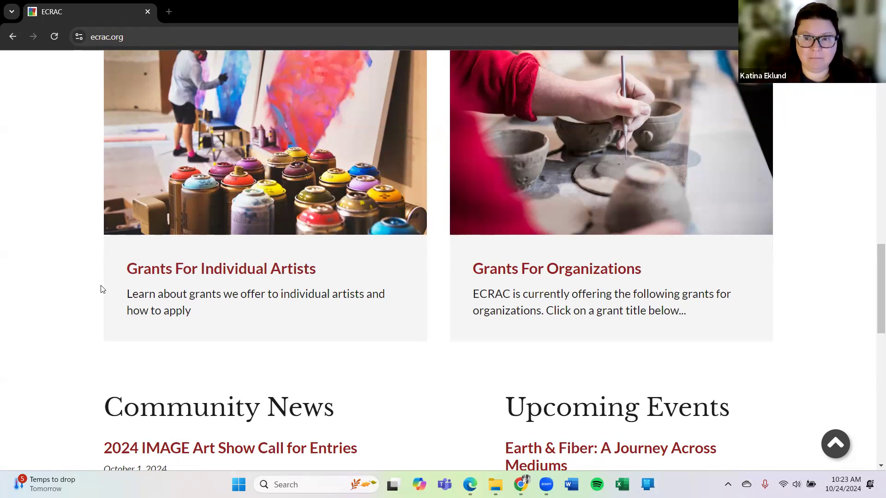
pyautogui.scroll(-3, 97, 285)
pyautogui.scroll(-1, 97, 285)
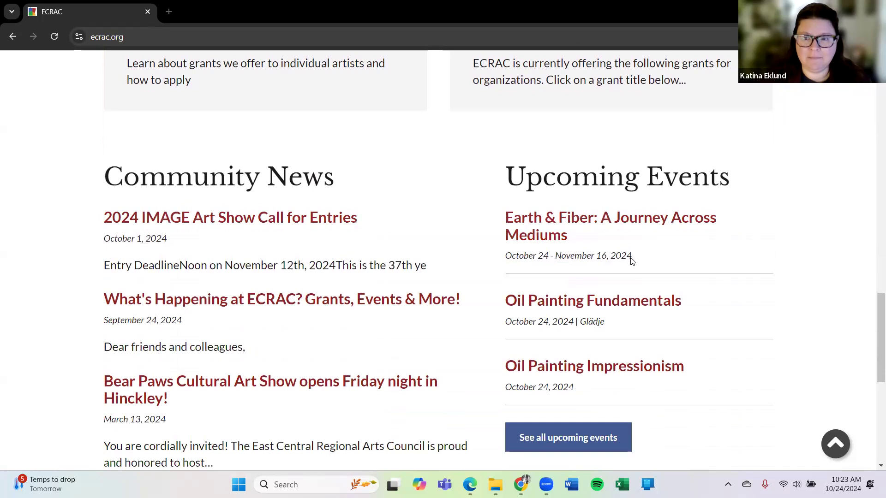
pyautogui.scroll(-1, 806, 230)
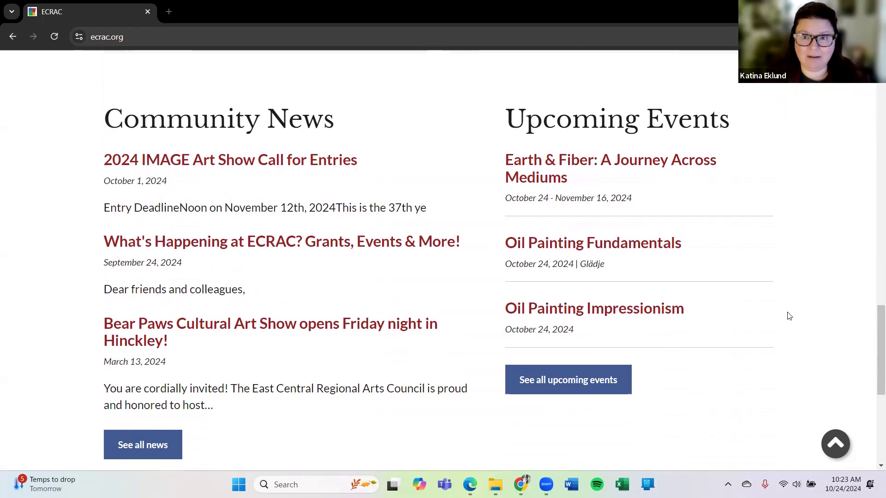
pyautogui.scroll(5, 789, 316)
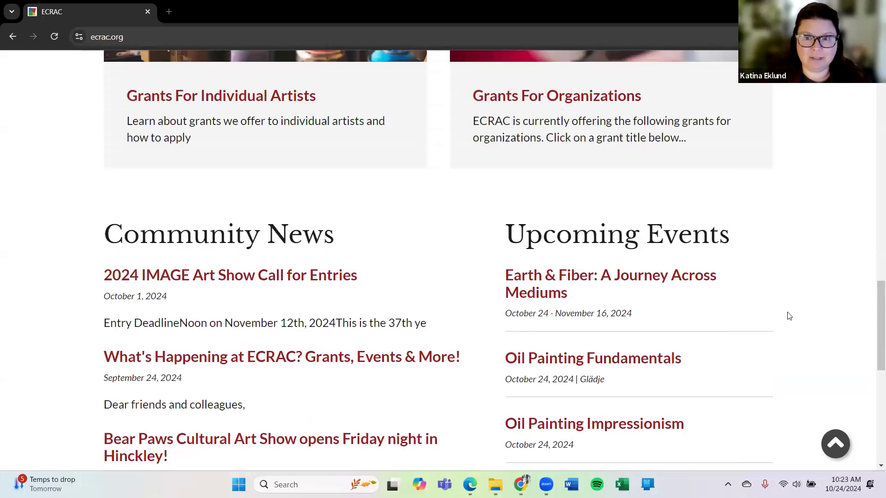
pyautogui.scroll(15, 789, 317)
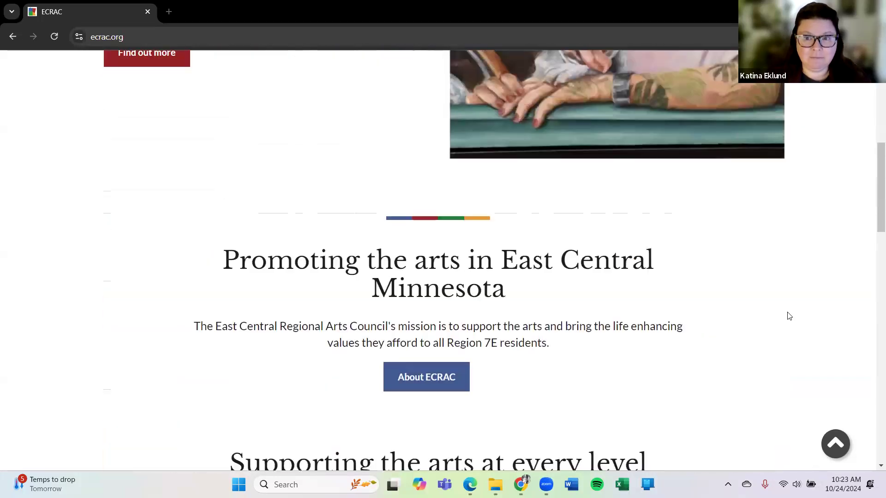
pyautogui.scroll(1, 789, 316)
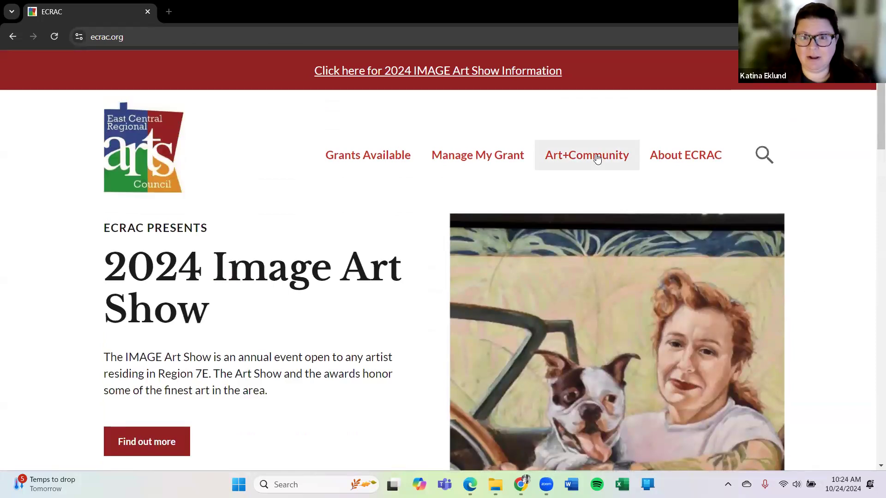
pyautogui.moveTo(597, 158)
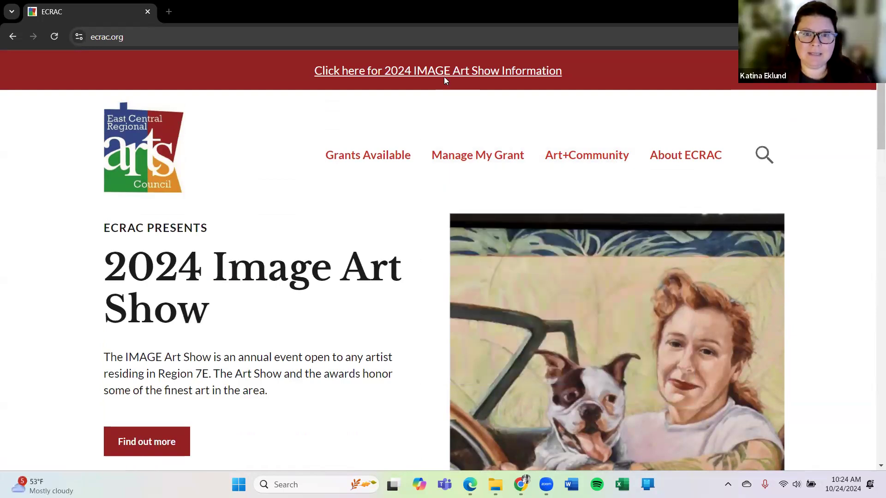
pyautogui.click(146, 441)
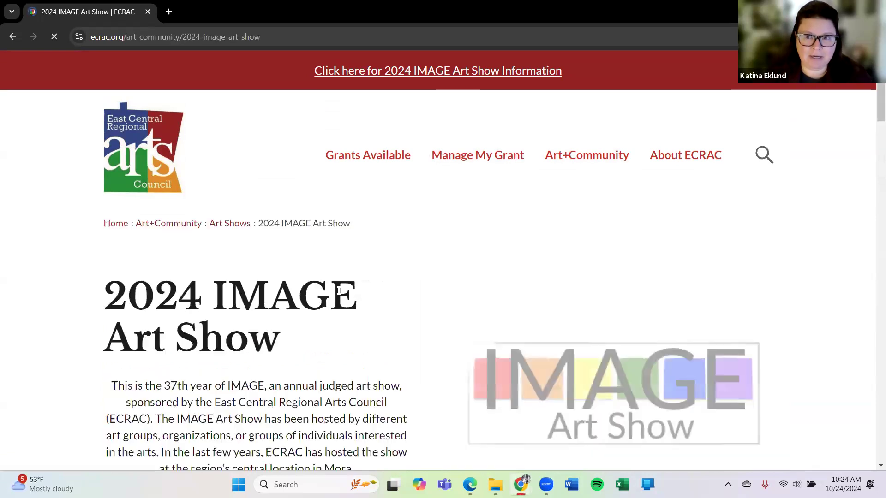
# - Scroll down the IMAGE Art Show page to the Documents section with the IMAGE Entry Form pdf
pyautogui.scroll(-4, 402, 251)
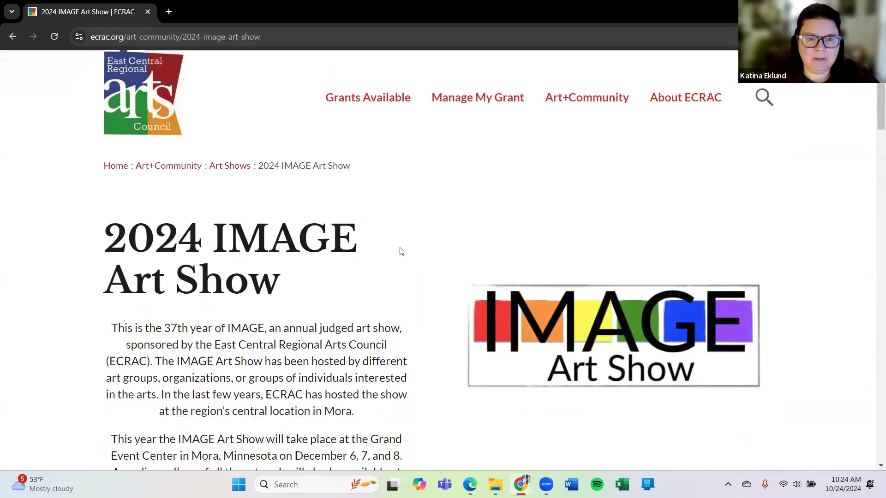
pyautogui.scroll(-1, 420, 246)
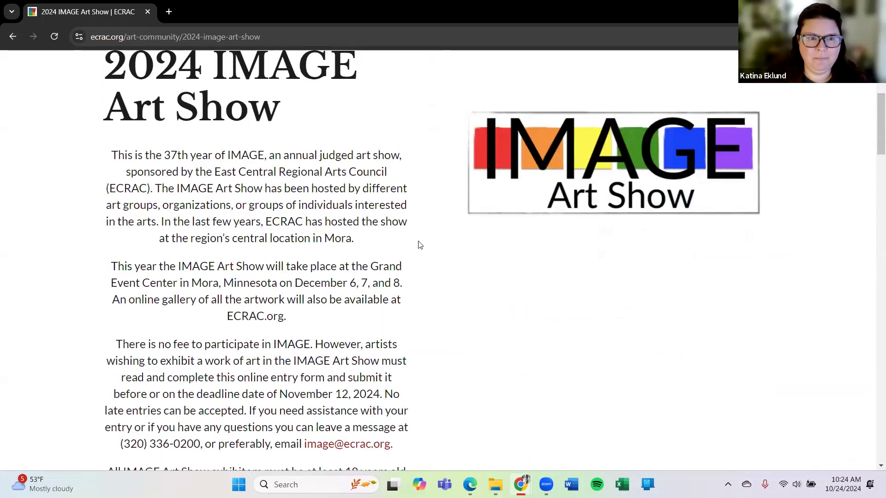
pyautogui.scroll(-1, 420, 245)
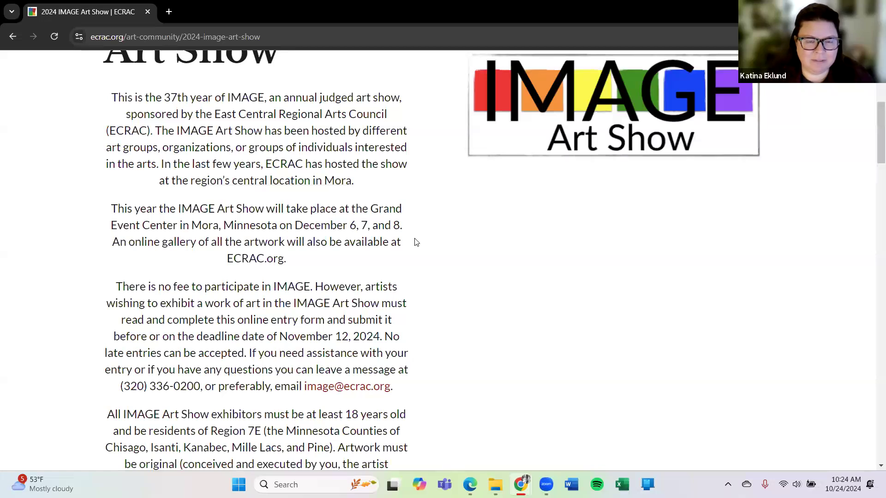
pyautogui.scroll(-2, 416, 243)
pyautogui.scroll(-1, 417, 235)
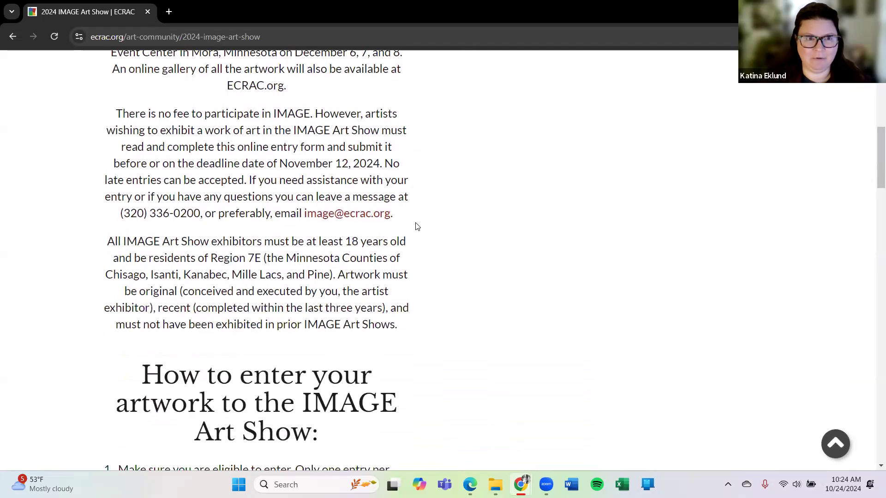
pyautogui.scroll(-5, 417, 226)
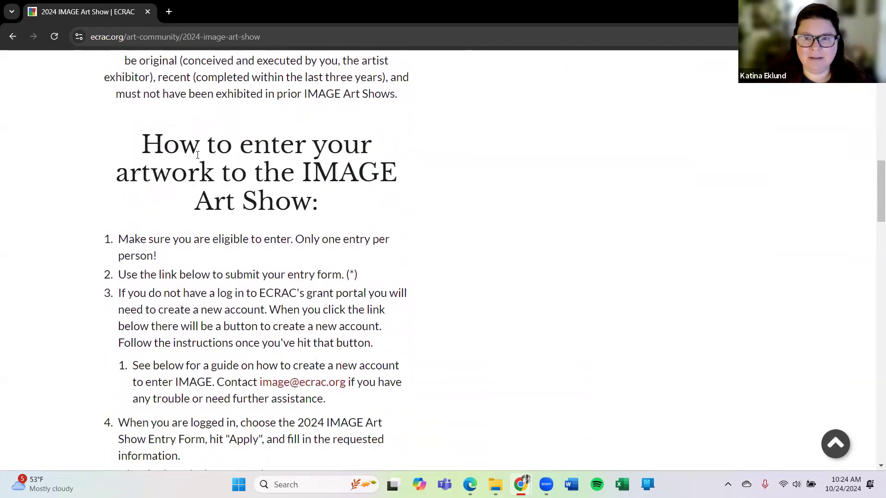
pyautogui.scroll(-1, 95, 175)
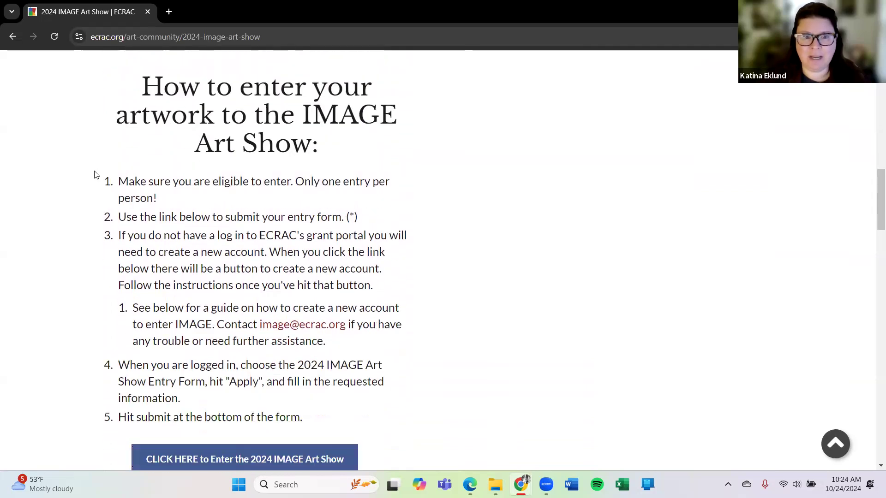
pyautogui.scroll(-1, 87, 176)
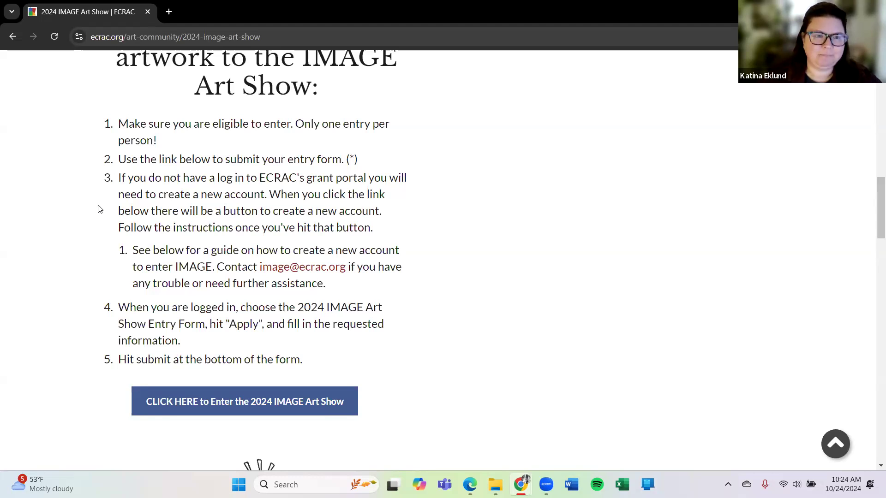
pyautogui.scroll(-1, 61, 201)
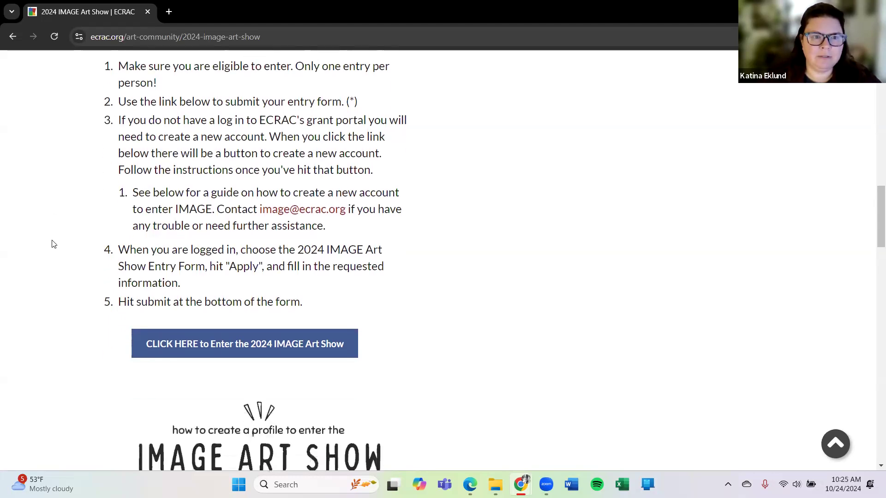
pyautogui.scroll(-3, 92, 193)
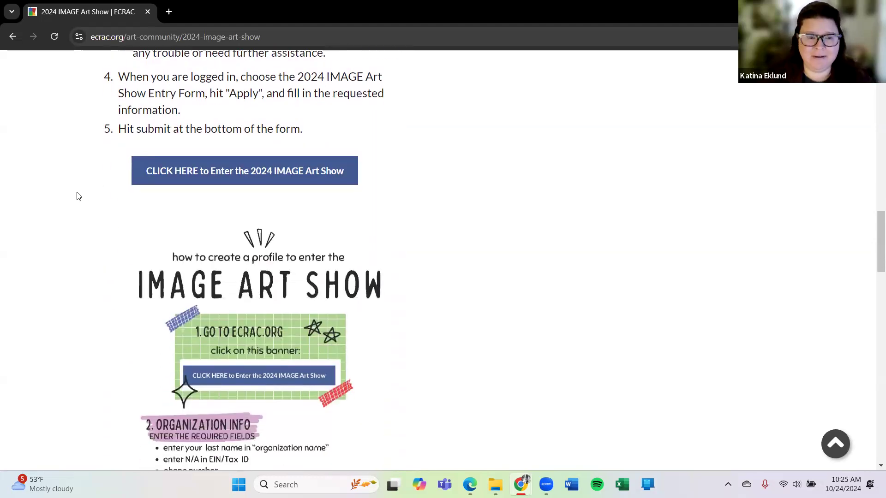
pyautogui.scroll(-2, 78, 197)
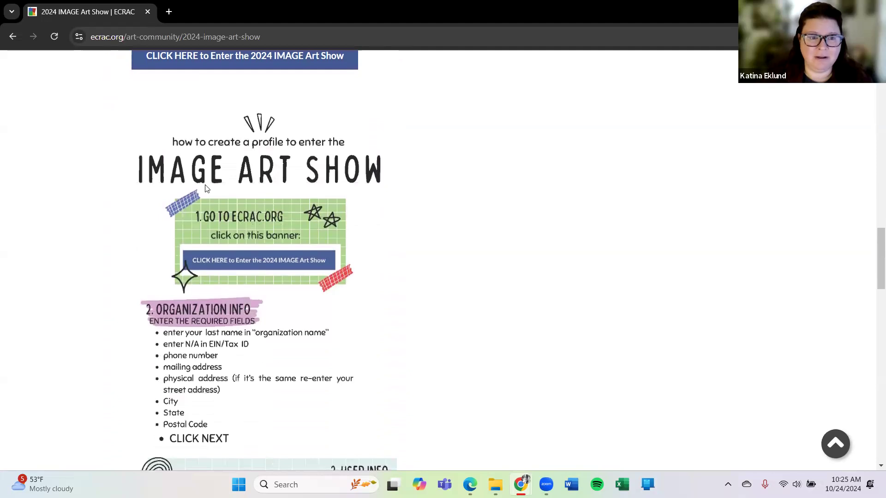
pyautogui.scroll(-2, 179, 233)
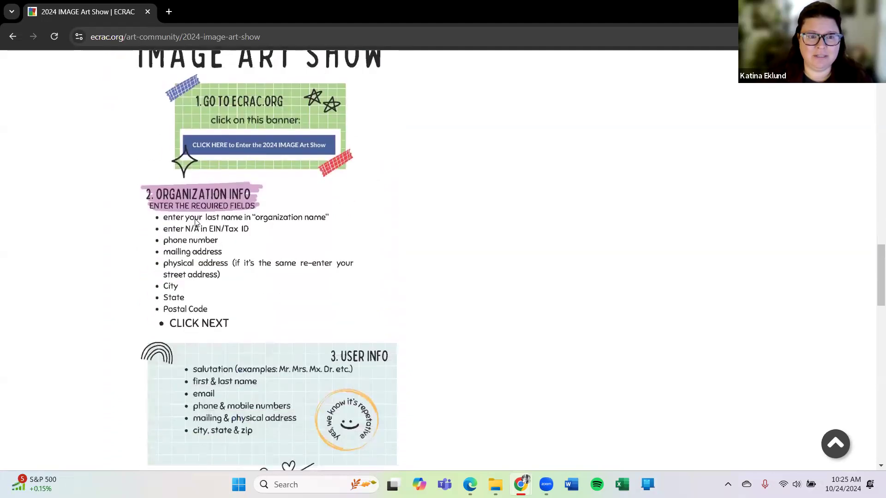
pyautogui.scroll(-2, 87, 222)
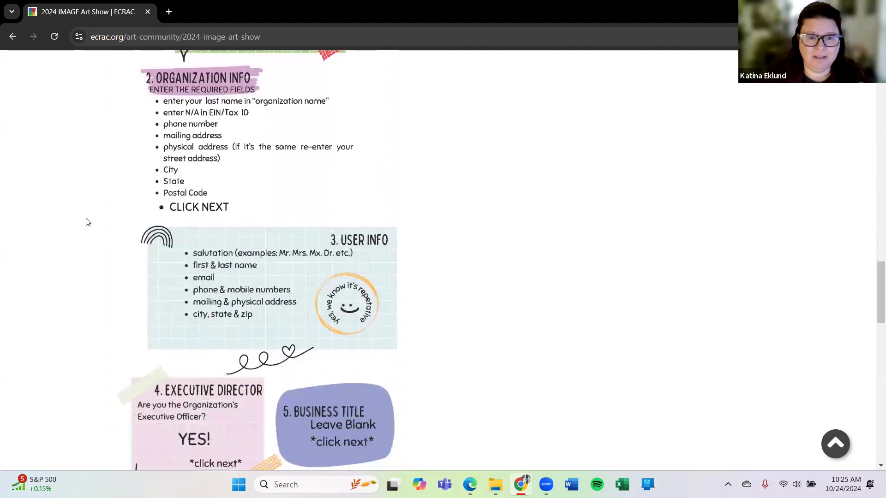
pyautogui.scroll(-2, 88, 222)
pyautogui.scroll(-2, 88, 222)
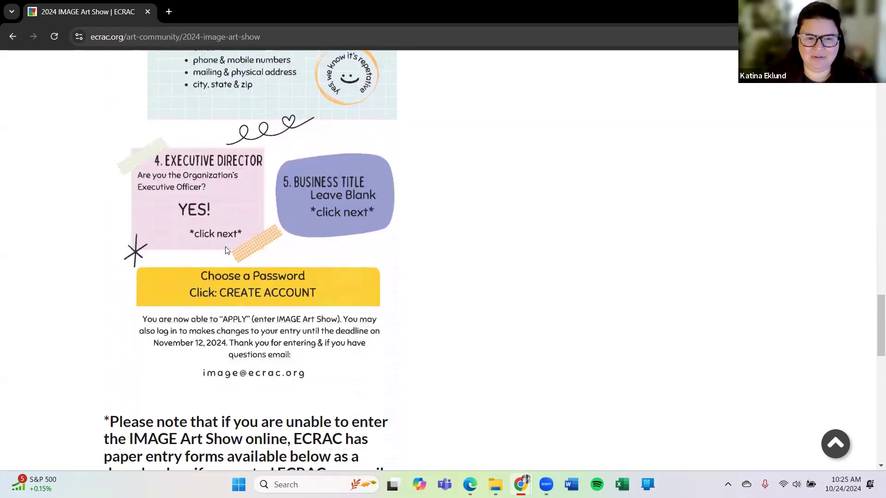
pyautogui.scroll(-2, 276, 191)
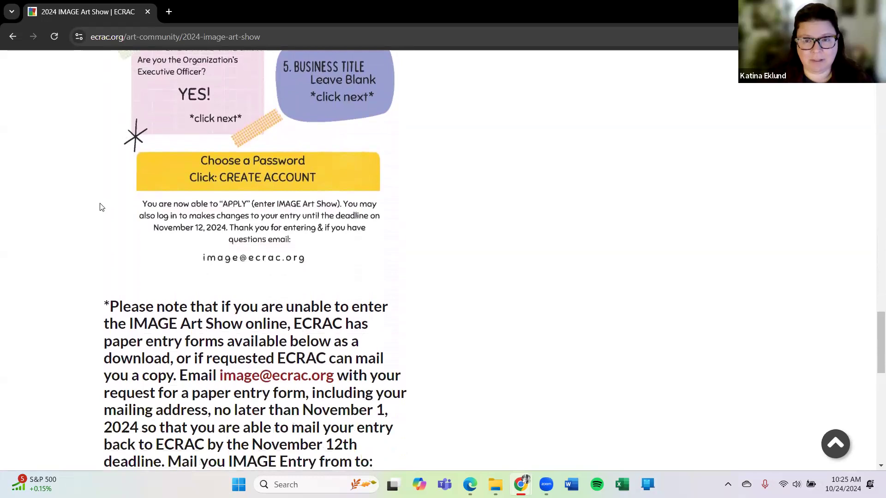
pyautogui.scroll(-2, 69, 212)
pyautogui.scroll(-2, 61, 215)
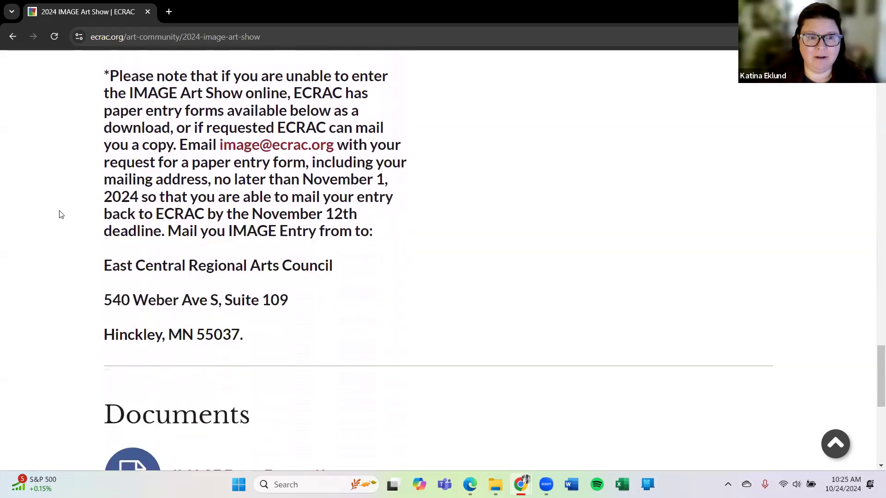
# - Scroll back up to entry steps 3–5 and the CLICK HERE button
pyautogui.scroll(1, 61, 214)
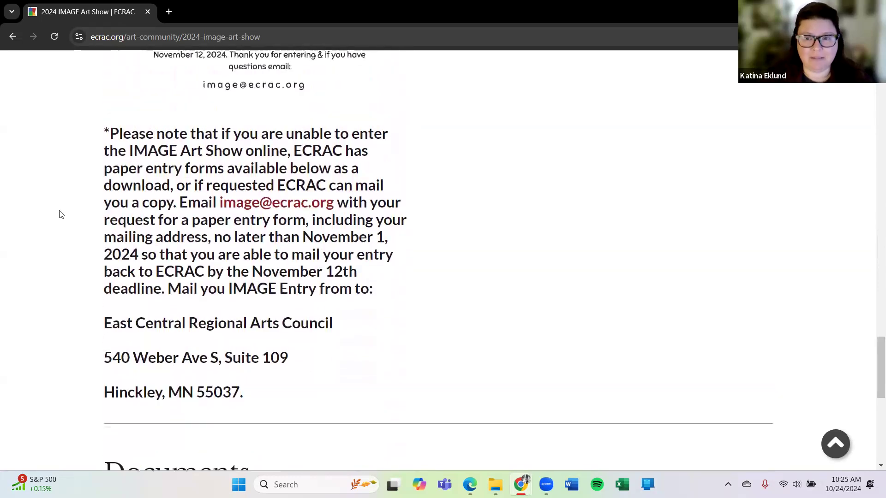
pyautogui.scroll(-4, 61, 214)
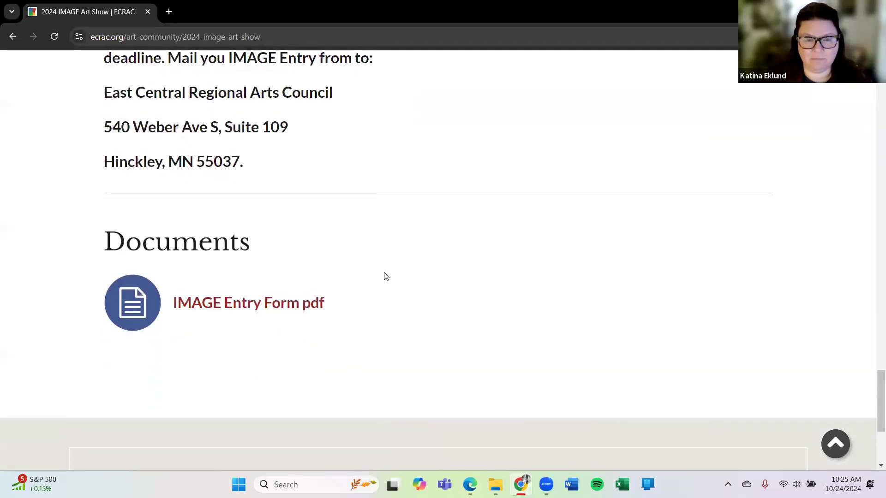
pyautogui.scroll(15, 386, 276)
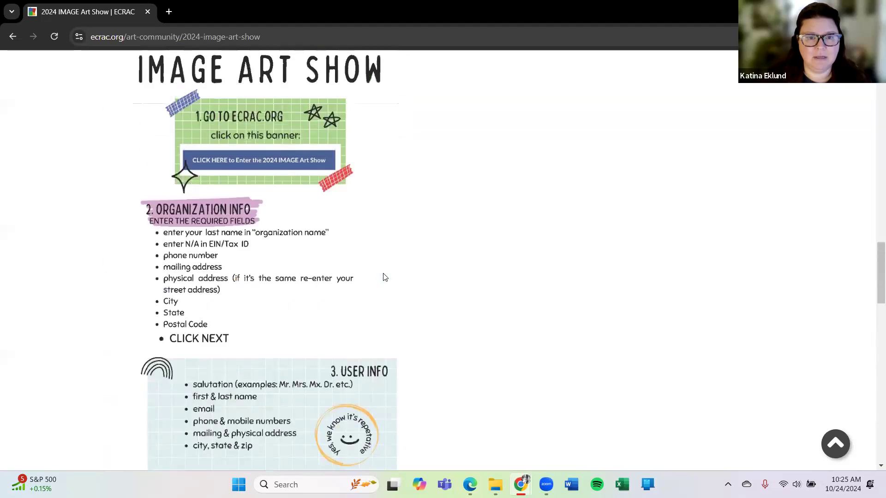
pyautogui.scroll(6, 385, 277)
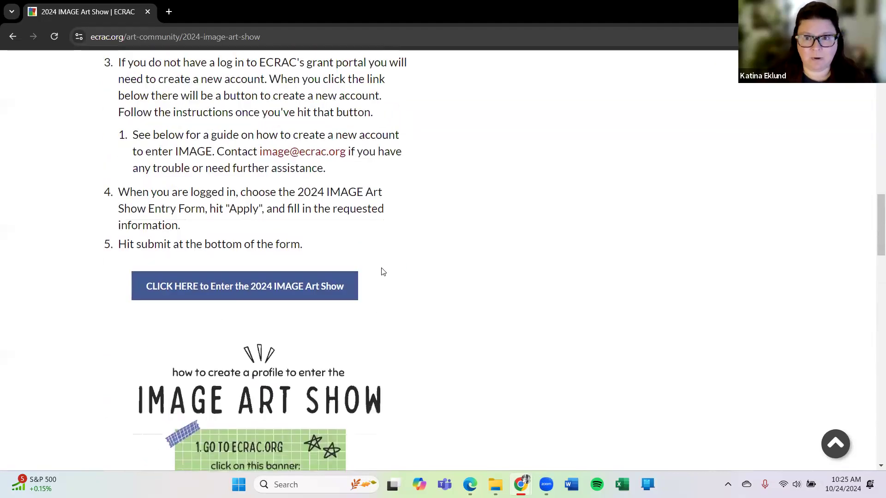
# - Open the ECRAC grant portal logon page via 'CLICK HERE to Enter the 2024 IMAGE Art Show'
pyautogui.click(214, 287)
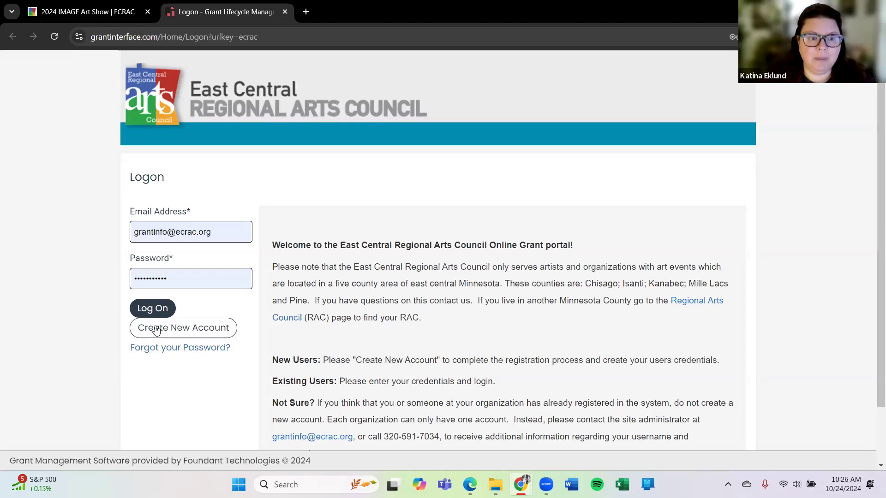
# - Start registering a new portal account from the Create New Account form
pyautogui.click(183, 330)
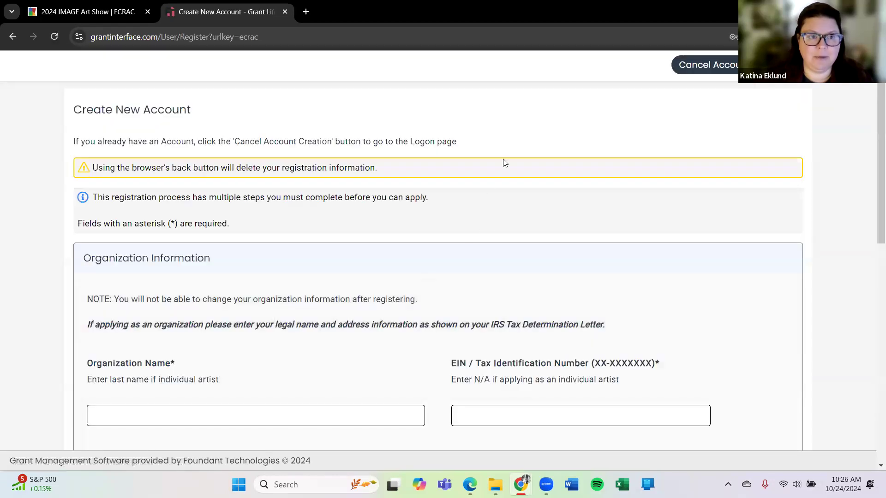
pyautogui.scroll(-4, 505, 153)
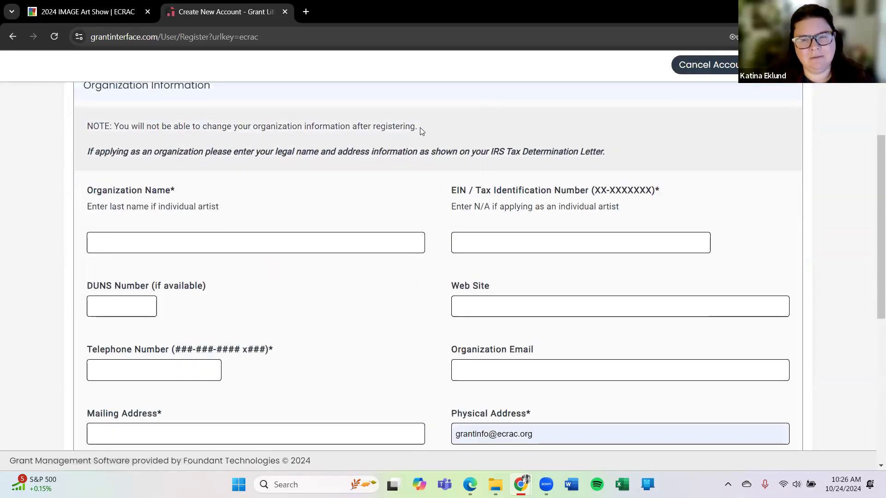
pyautogui.scroll(1, 418, 131)
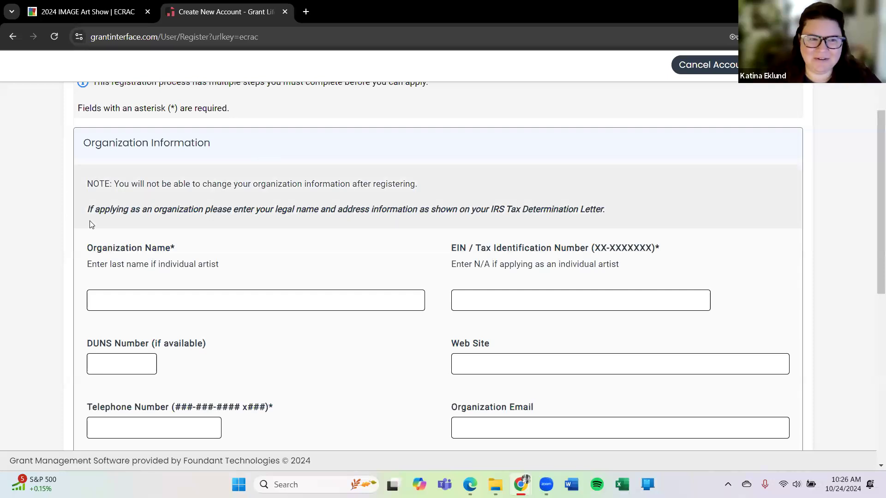
pyautogui.scroll(-1, 115, 203)
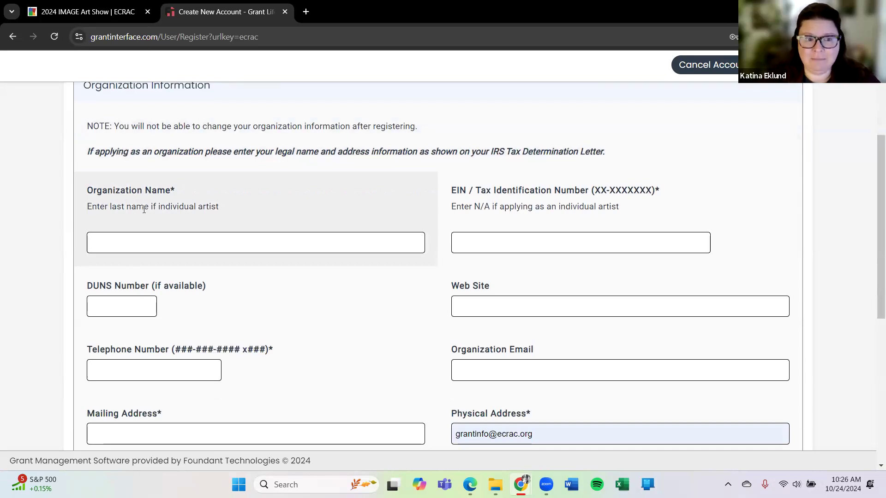
# - Enter the applicant's last name as Organization Name and N/A as EIN, skipping DUNS and Web Site
pyautogui.click(206, 244)
pyautogui.write('Eklund')
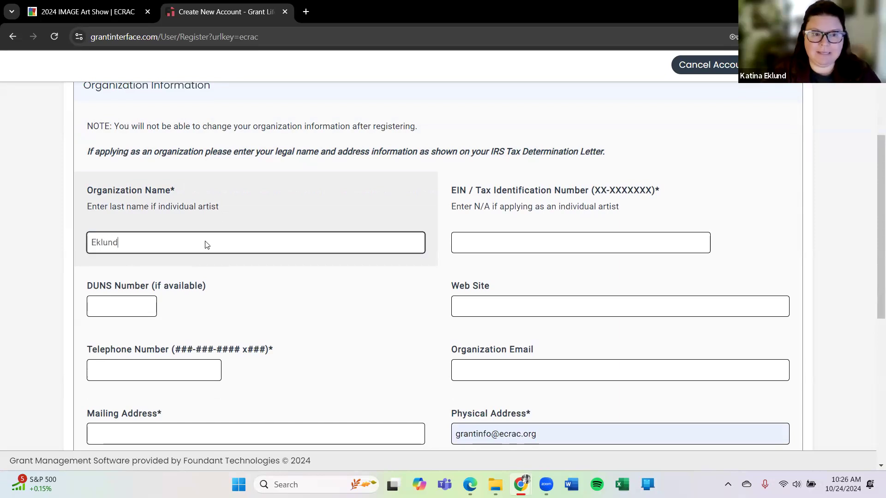
pyautogui.press('Tab')
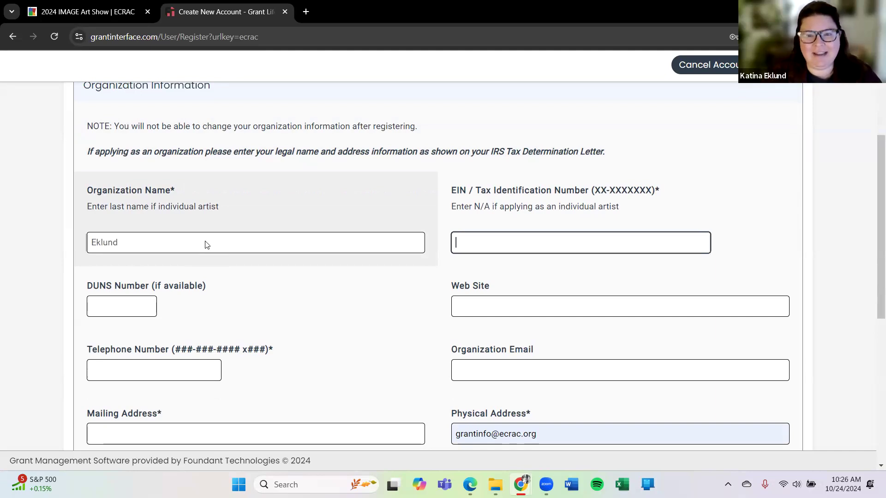
pyautogui.write('N/A')
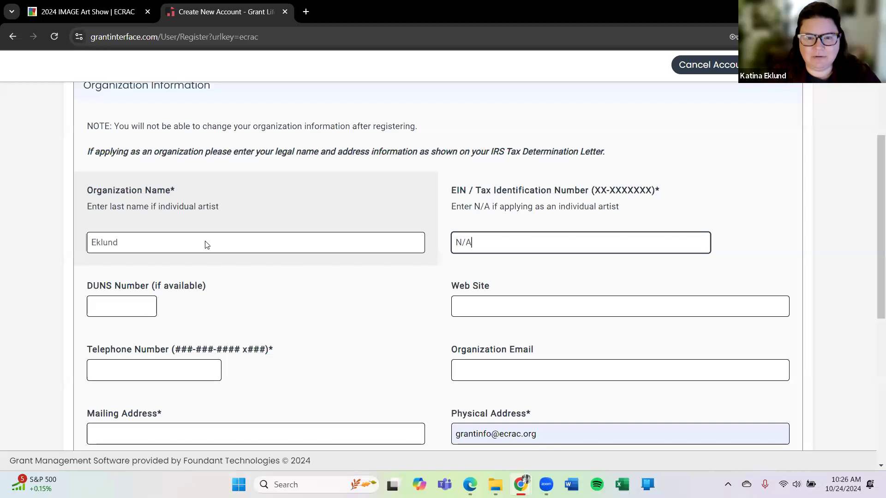
pyautogui.press('Tab')
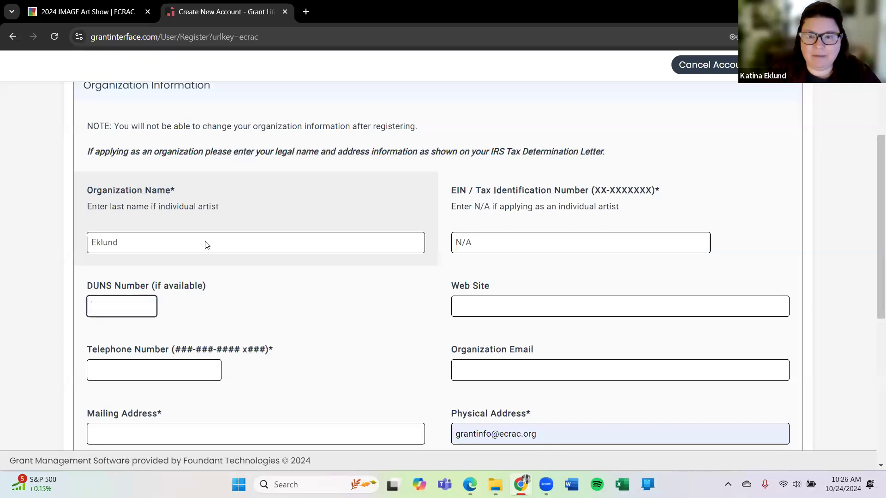
pyautogui.press('Tab')
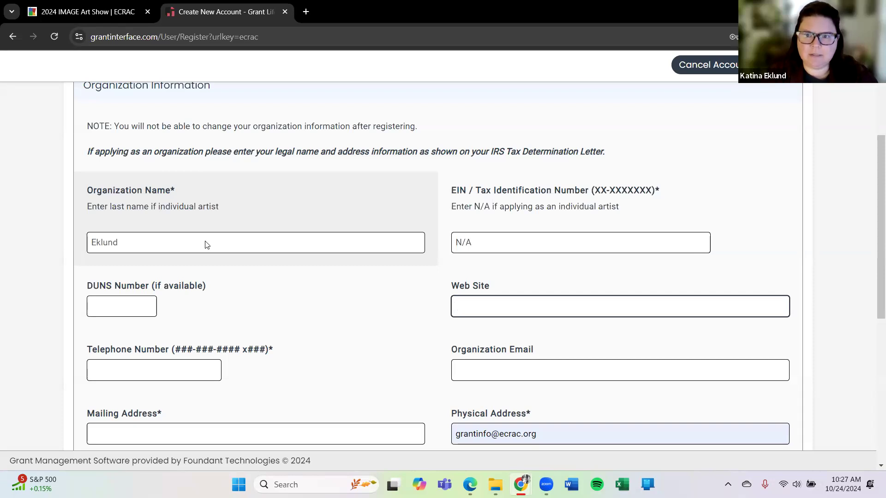
pyautogui.press('Tab')
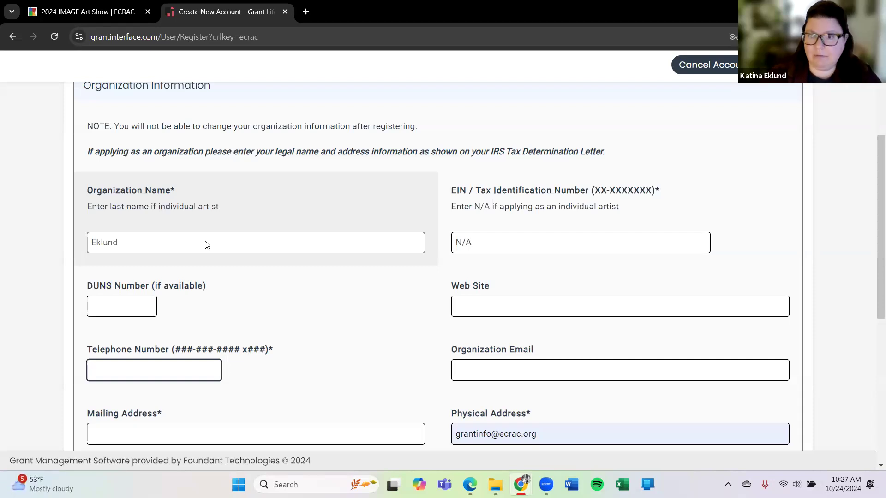
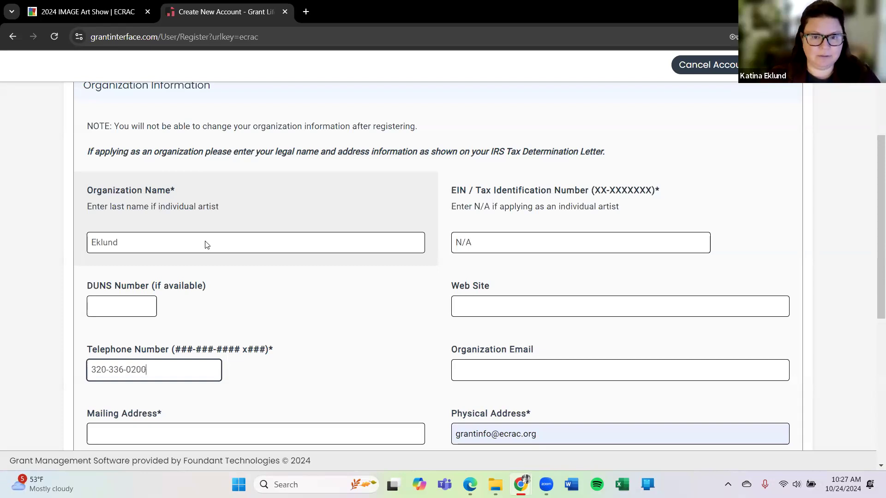
# - Enter the organization's telephone number, e-mail address and street mailing address
pyautogui.press('Tab')
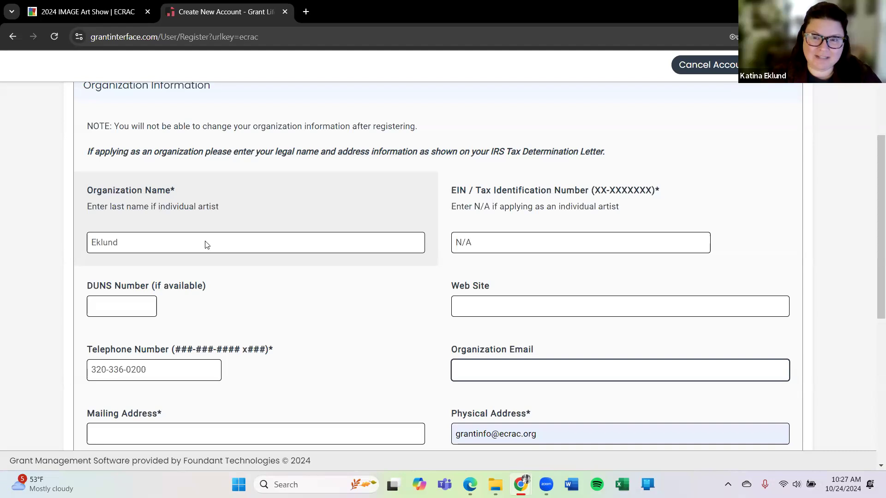
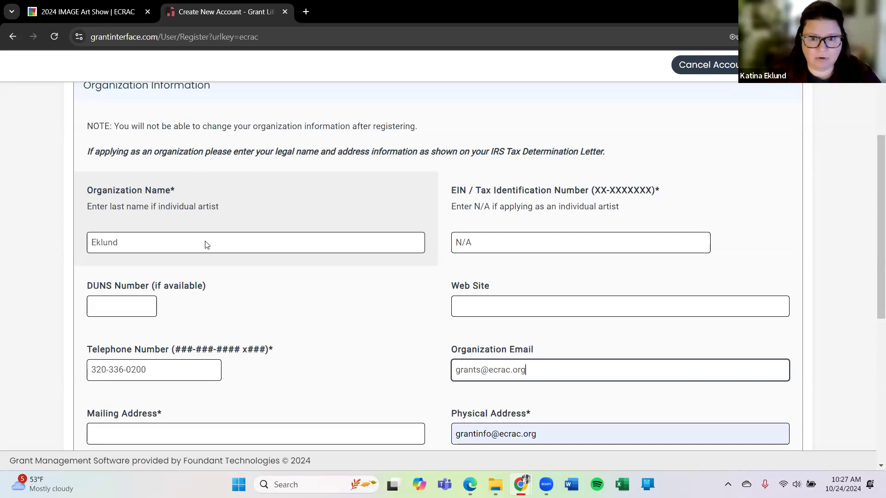
pyautogui.press('Tab')
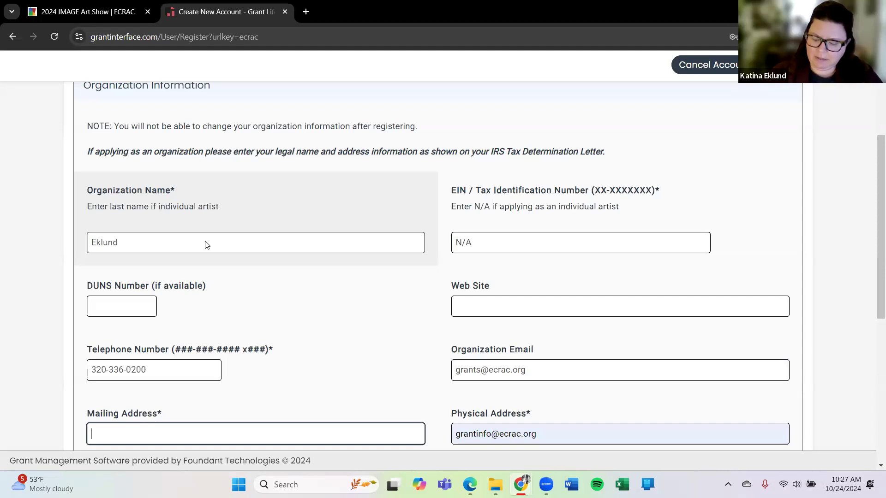
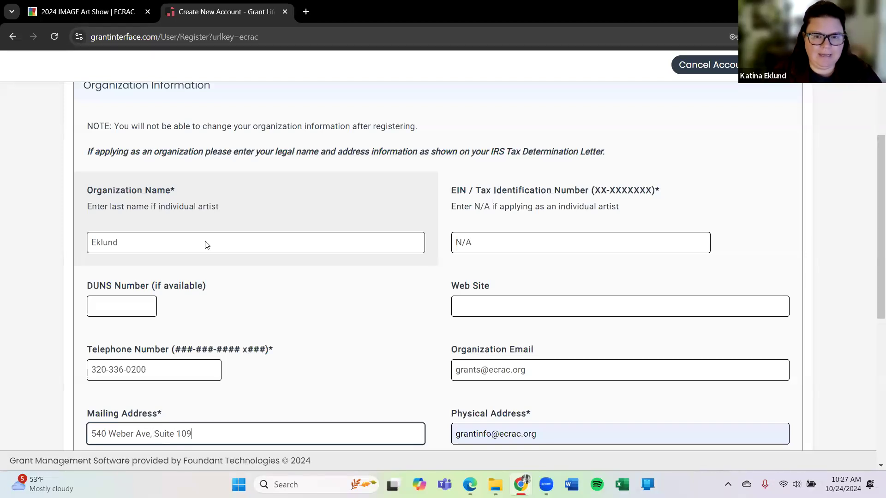
pyautogui.press('Tab')
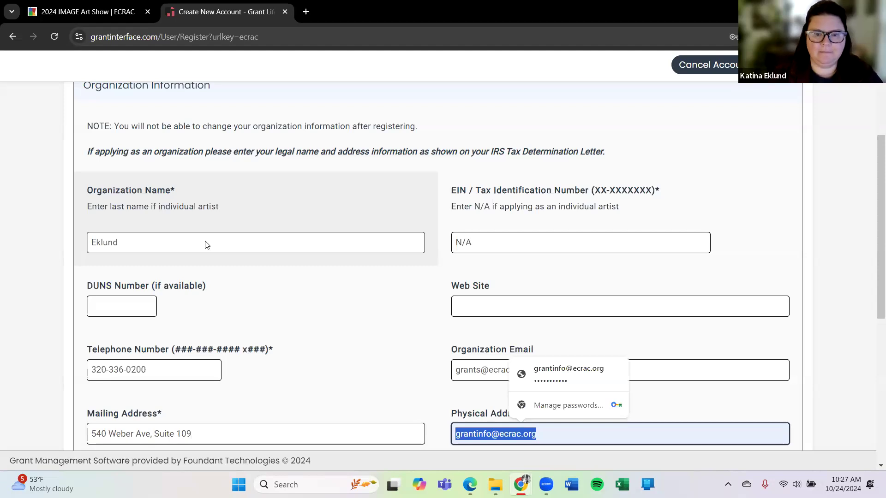
# - Copy the mailing address and paste it over the Physical Address entry
pyautogui.scroll(-5, 368, 159)
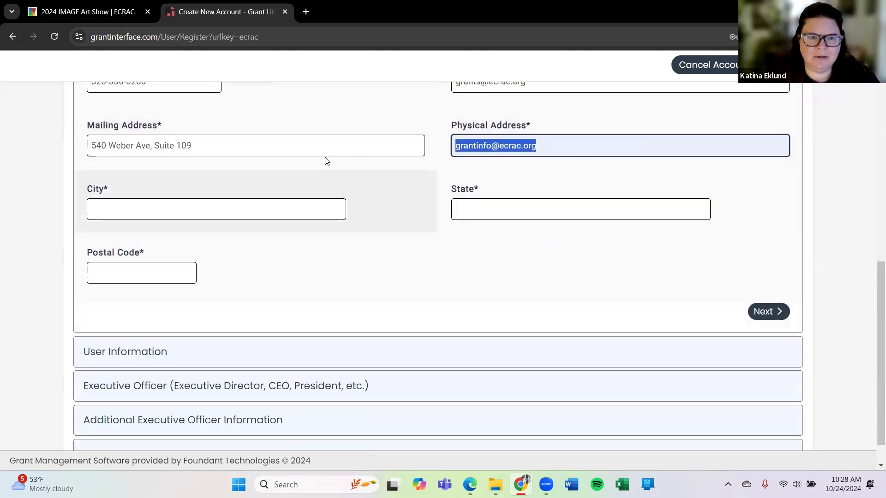
pyautogui.moveTo(202, 148); pyautogui.dragTo(87, 152)
pyautogui.hotkey('ctrl', 'c')
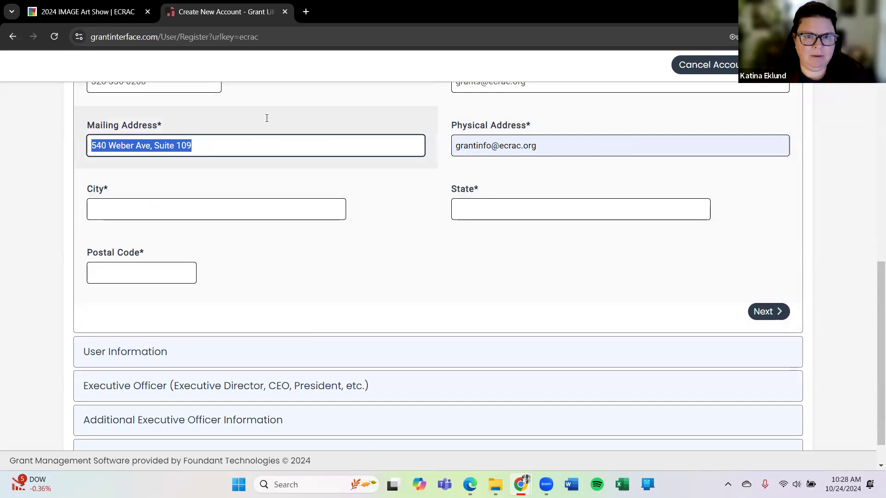
pyautogui.moveTo(574, 145); pyautogui.dragTo(405, 146)
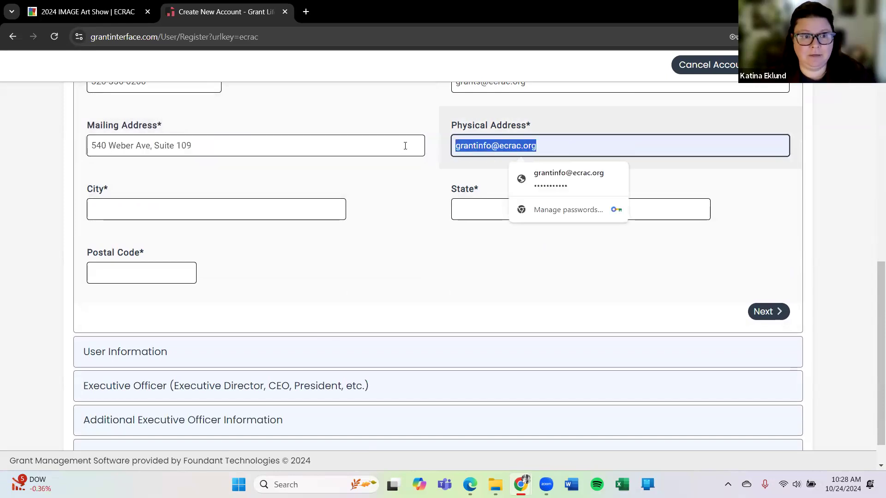
pyautogui.hotkey('ctrl', 'v')
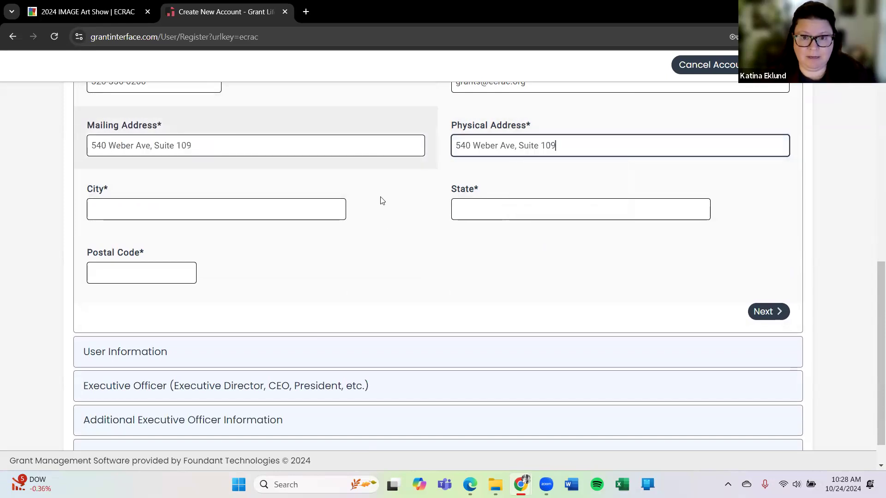
# - Fill in the organization's city, state and postal code, then continue to User Information
pyautogui.click(232, 206)
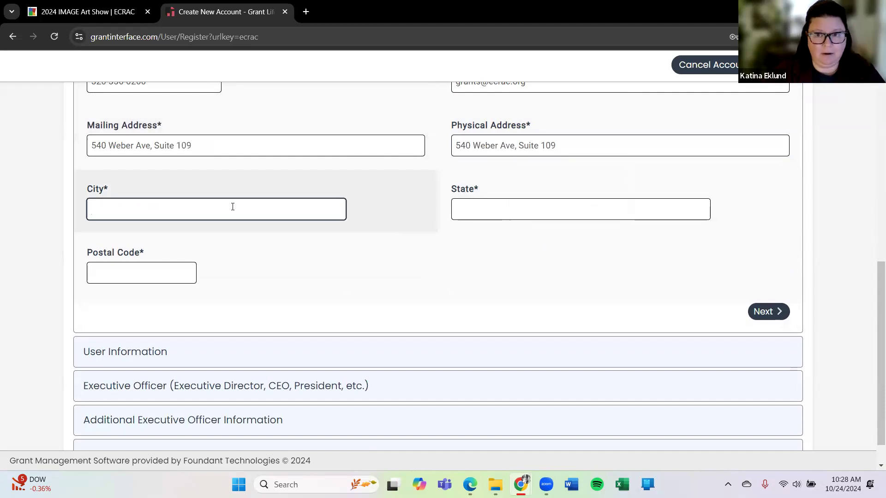
pyautogui.write('Hink')
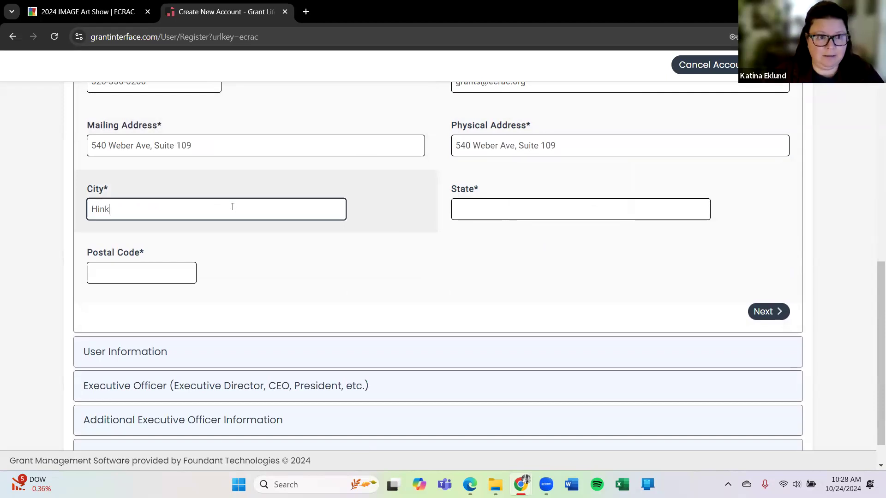
pyautogui.write('cley')
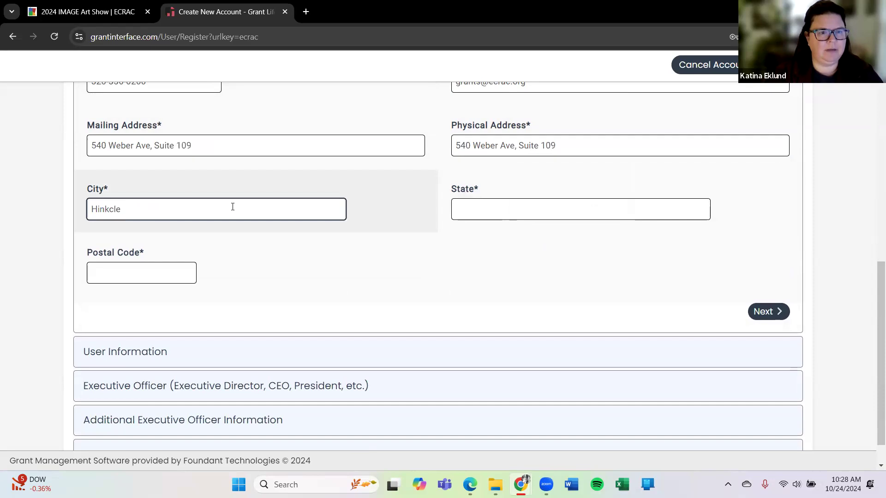
pyautogui.press('BackSpace')
pyautogui.press('BackSpace')
pyautogui.press('BackSpace')
pyautogui.press('BackSpace')
pyautogui.write('ckley')
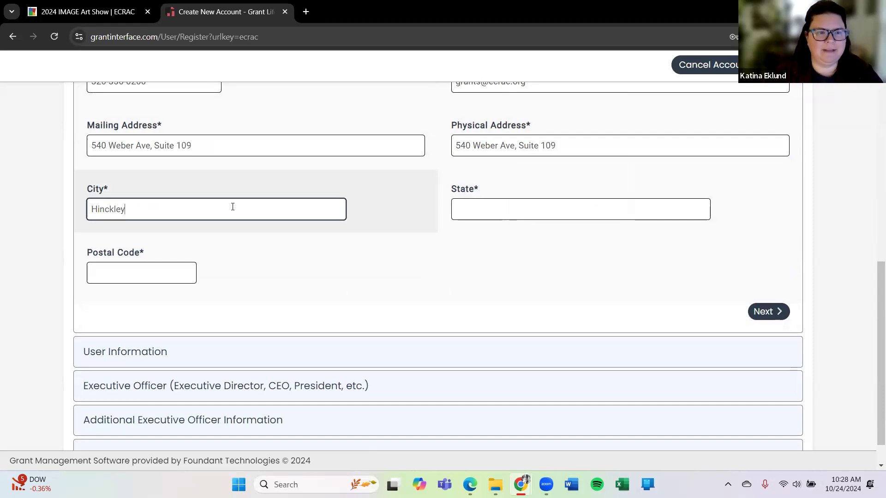
pyautogui.press('Tab')
pyautogui.write('MN')
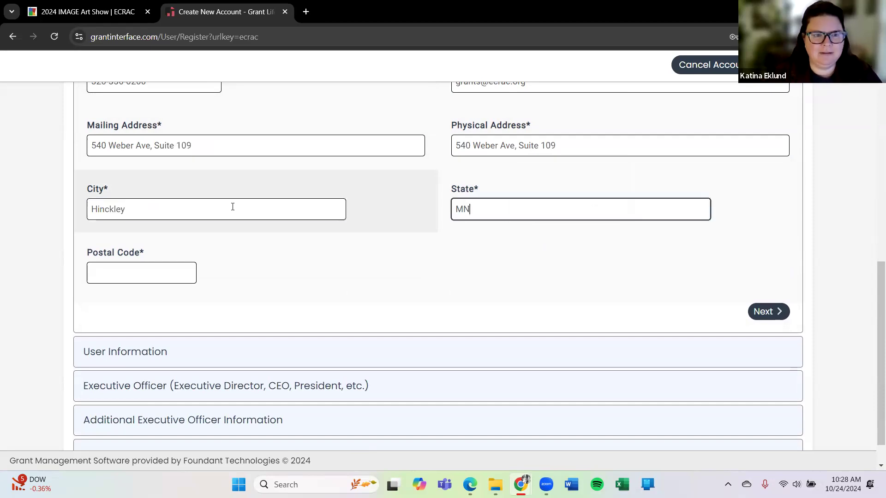
pyautogui.press('Tab')
pyautogui.write('55037')
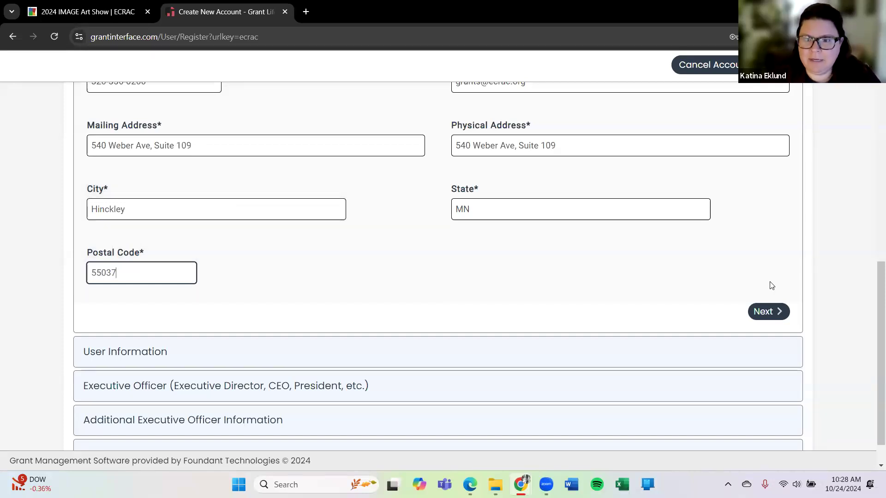
pyautogui.click(765, 312)
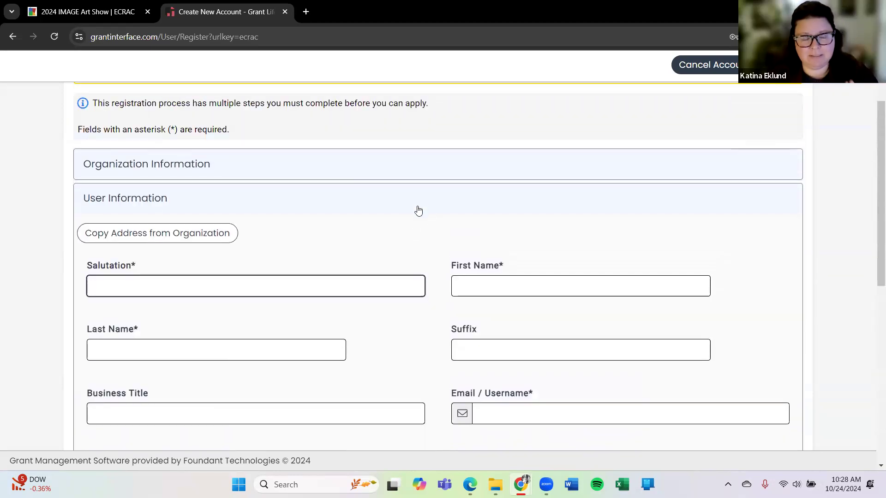
# - Copy the organization's address into the user details
pyautogui.scroll(-1, 417, 210)
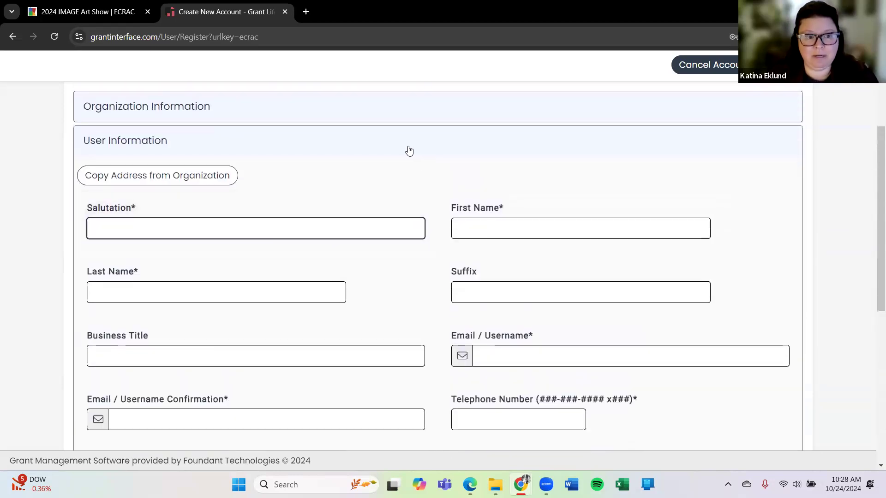
pyautogui.click(141, 180)
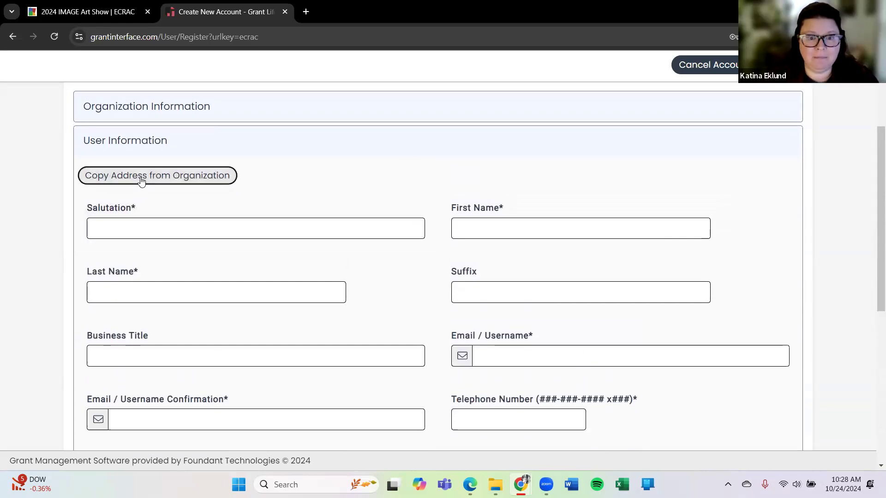
pyautogui.scroll(-2, 428, 147)
pyautogui.scroll(-2, 429, 147)
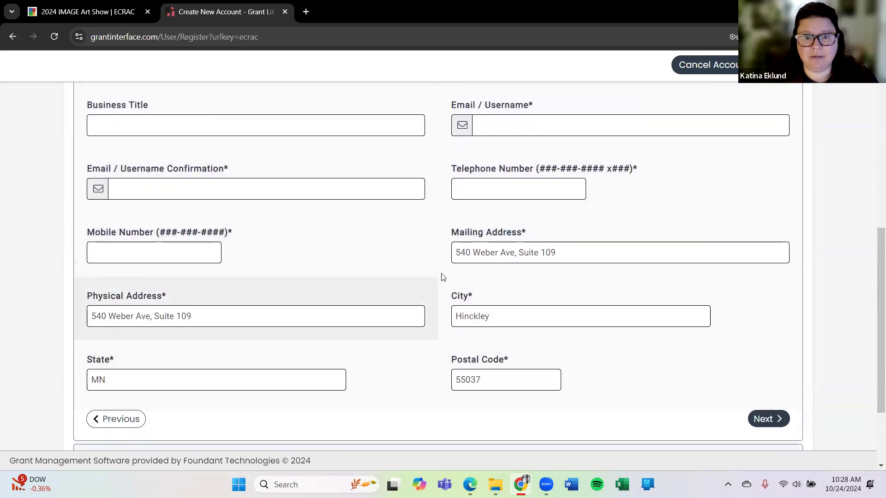
pyautogui.scroll(4, 441, 272)
# - Enter salutation Ms., the applicant's first and last name, and the e-mail twice for confirmation
pyautogui.click(154, 229)
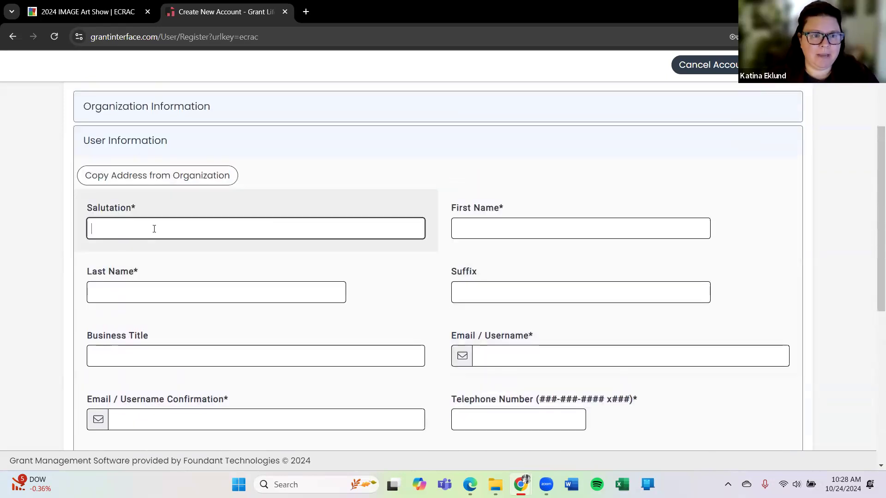
pyautogui.write('Ms.')
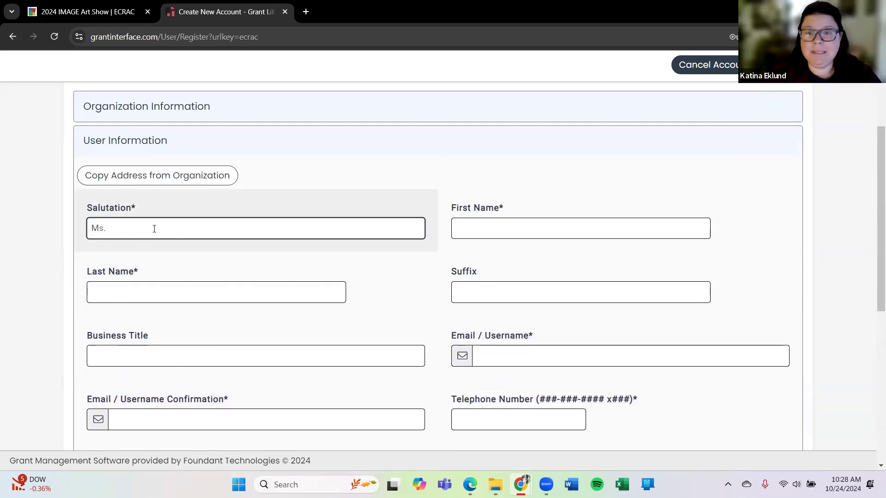
pyautogui.press('Tab')
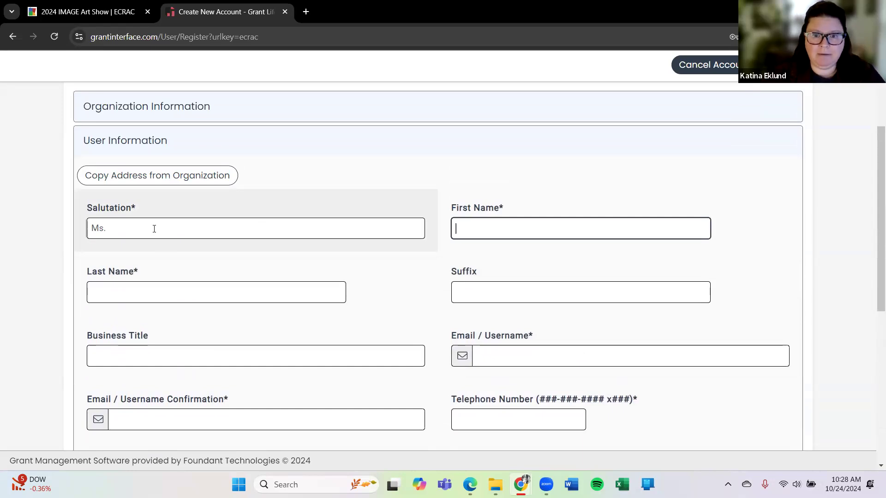
pyautogui.press('Tab')
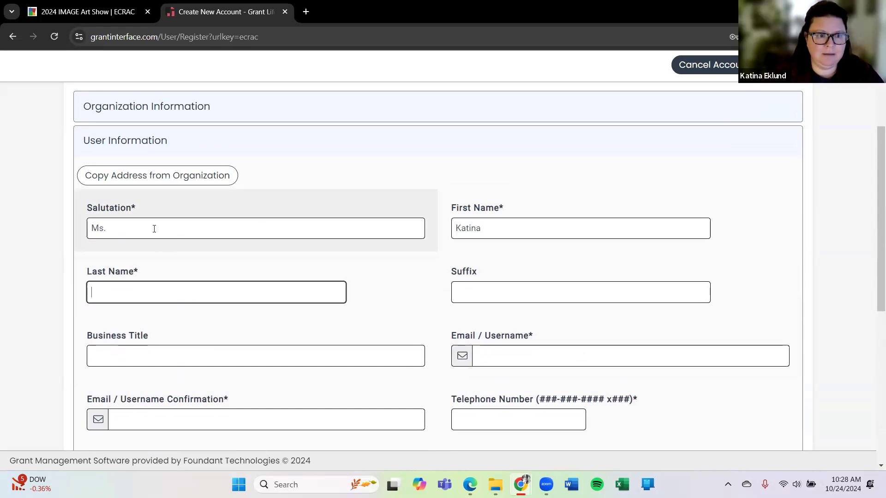
pyautogui.press('Tab')
pyautogui.press('Tab')
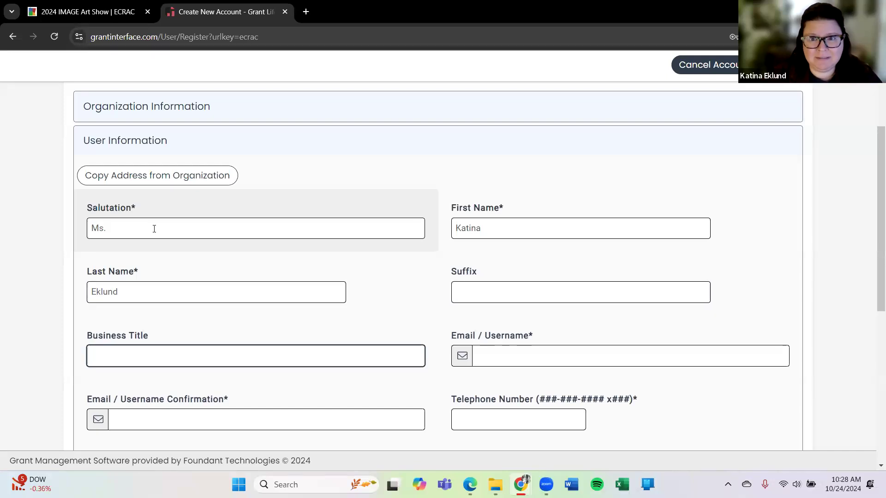
pyautogui.press('Tab')
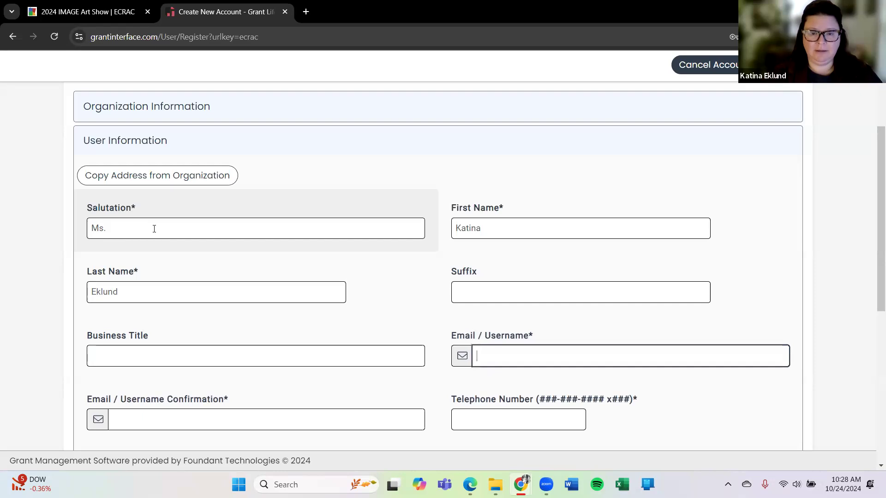
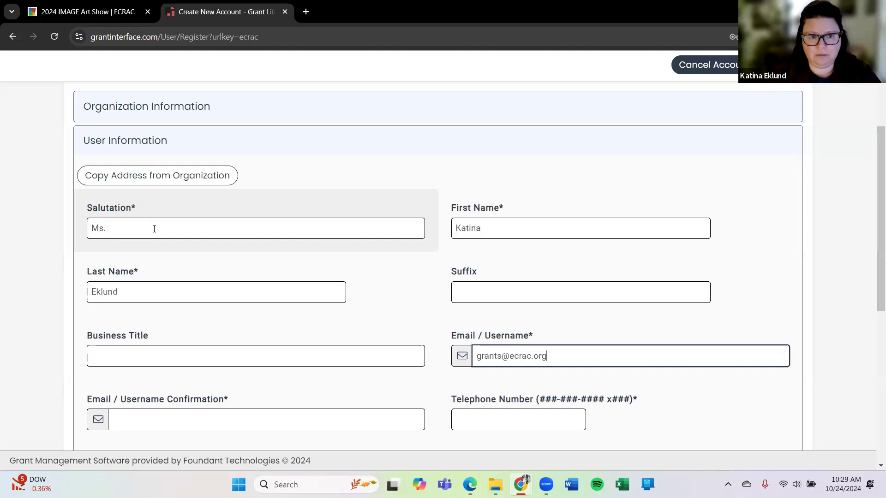
pyautogui.press('Tab')
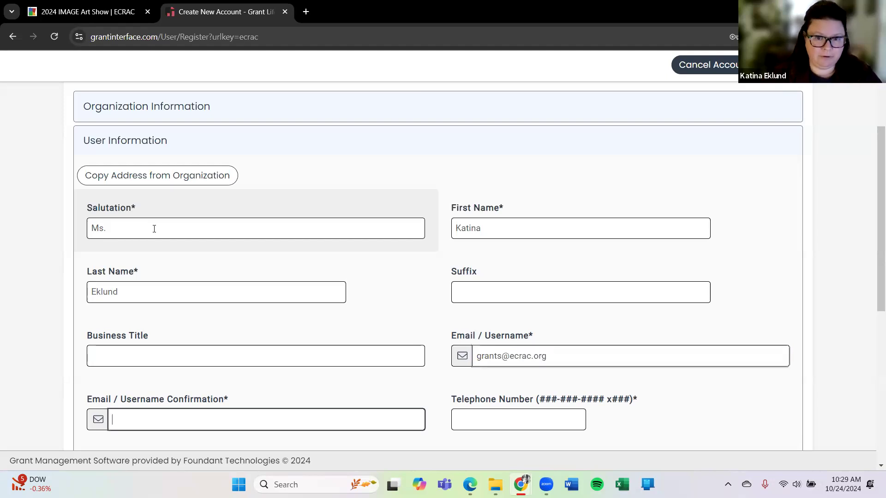
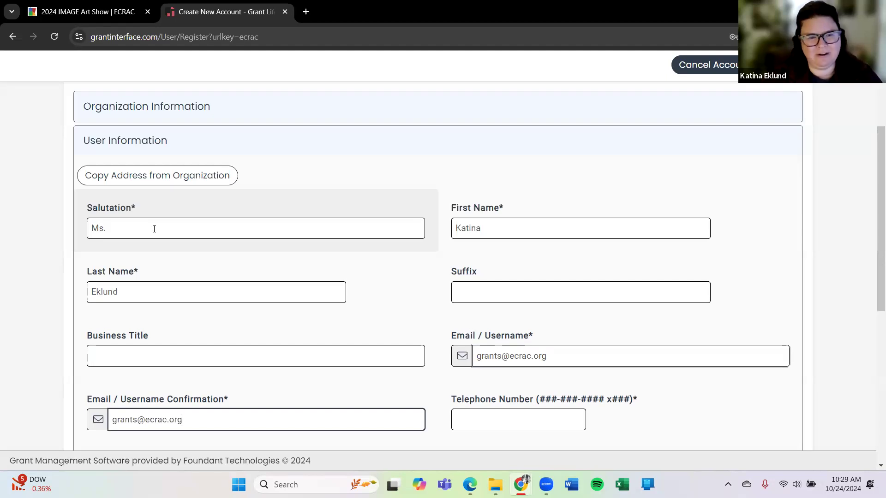
# - Enter the office phone number as both the telephone and mobile number
pyautogui.scroll(-4, 369, 175)
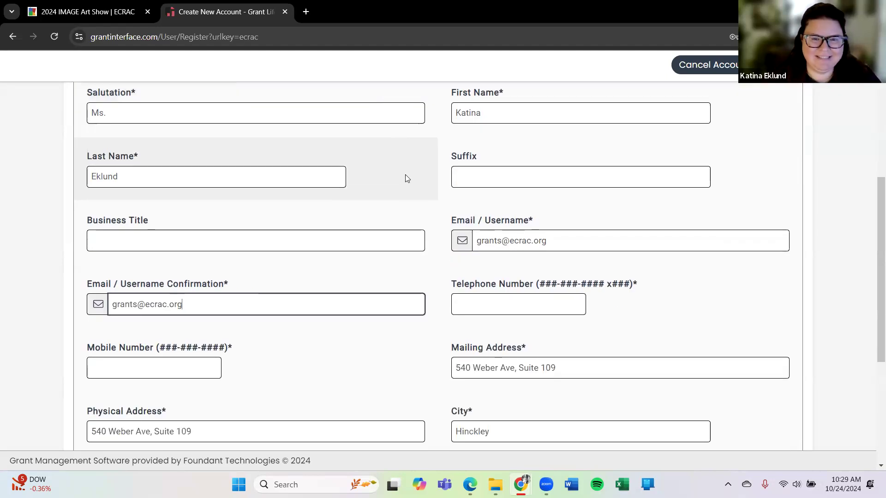
pyautogui.click(476, 243)
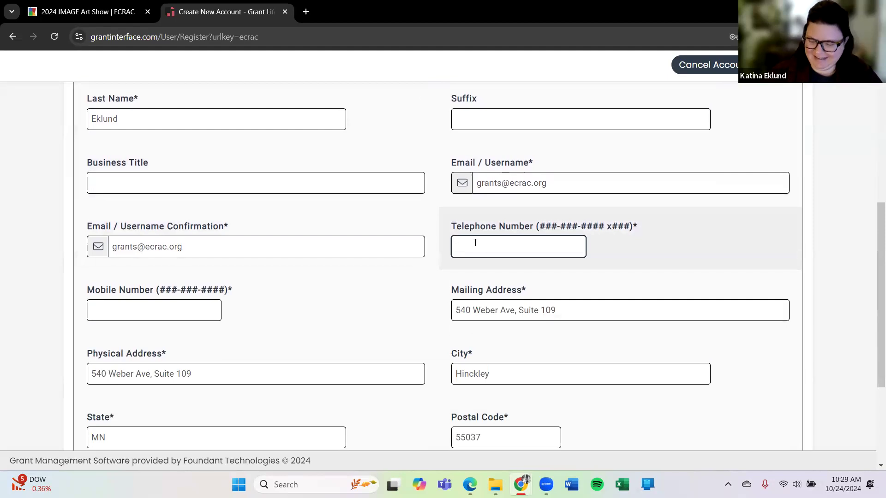
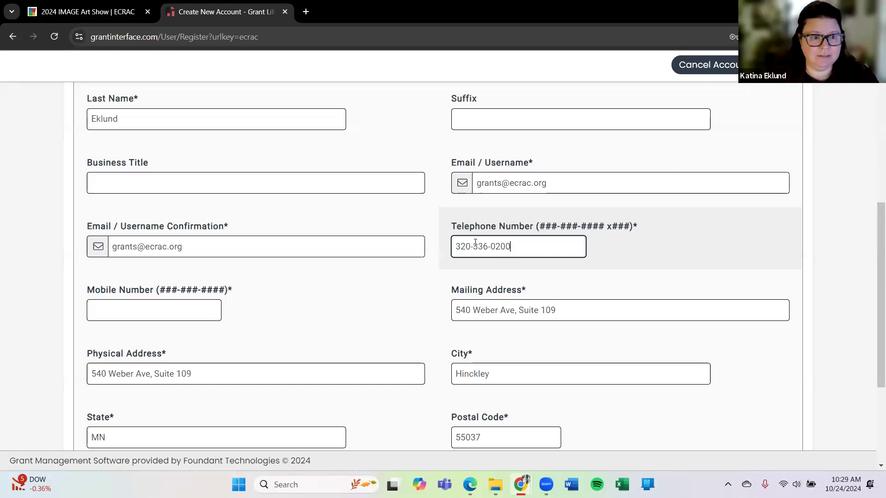
pyautogui.press('Tab')
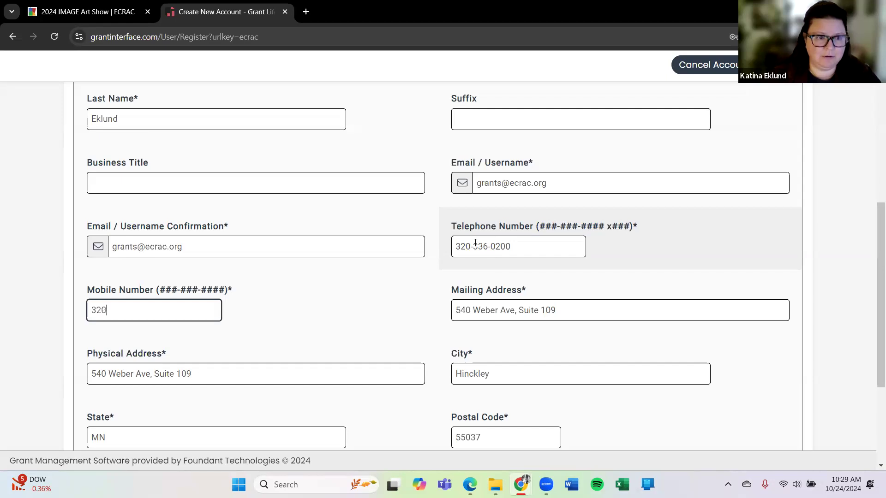
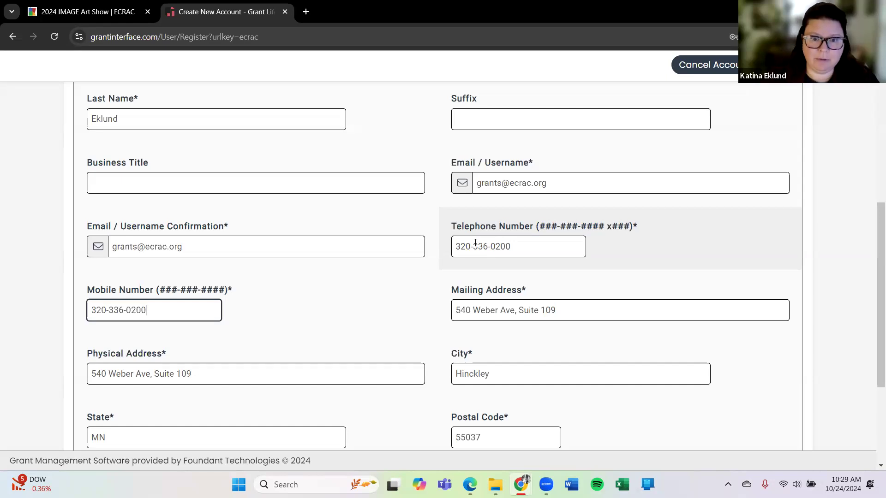
pyautogui.scroll(-2, 453, 226)
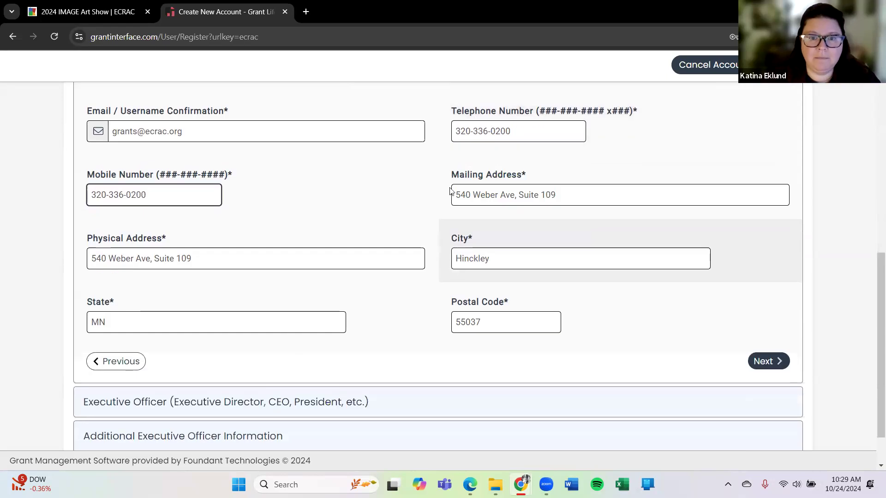
pyautogui.scroll(-1, 404, 186)
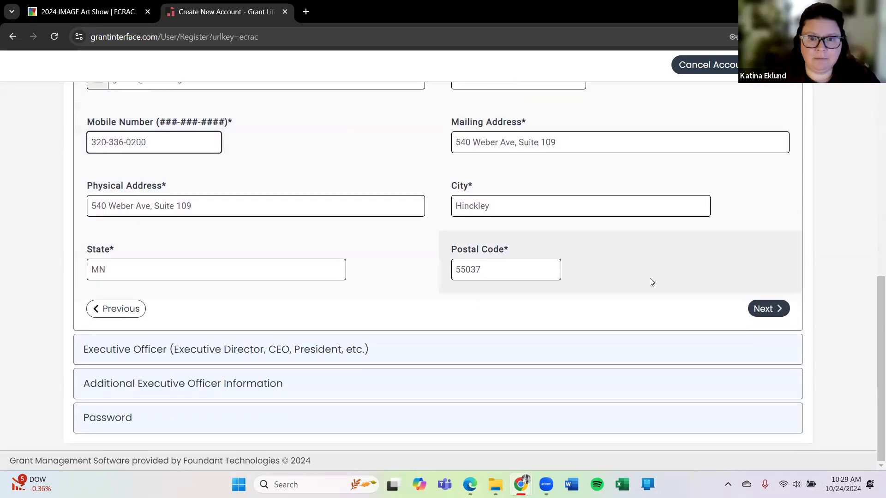
# - Answer Yes to being the Executive Officer, leave Business Title blank, and reach the Password section
pyautogui.click(778, 310)
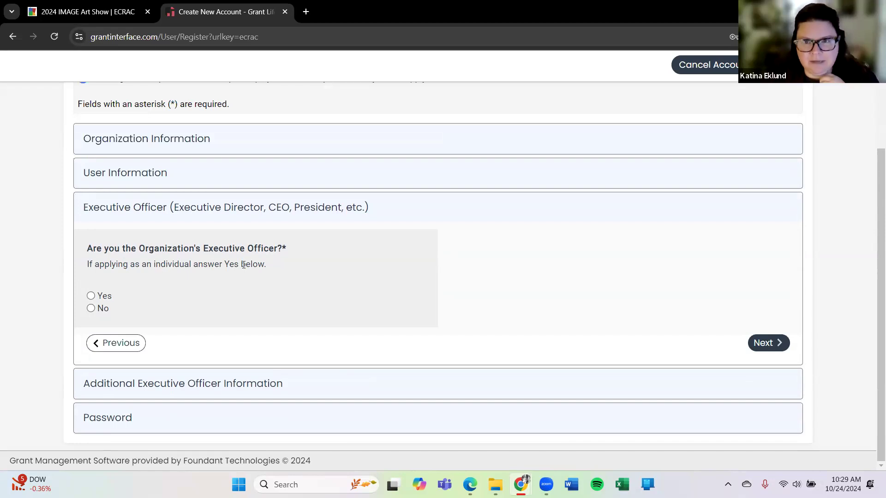
pyautogui.click(91, 296)
pyautogui.click(763, 344)
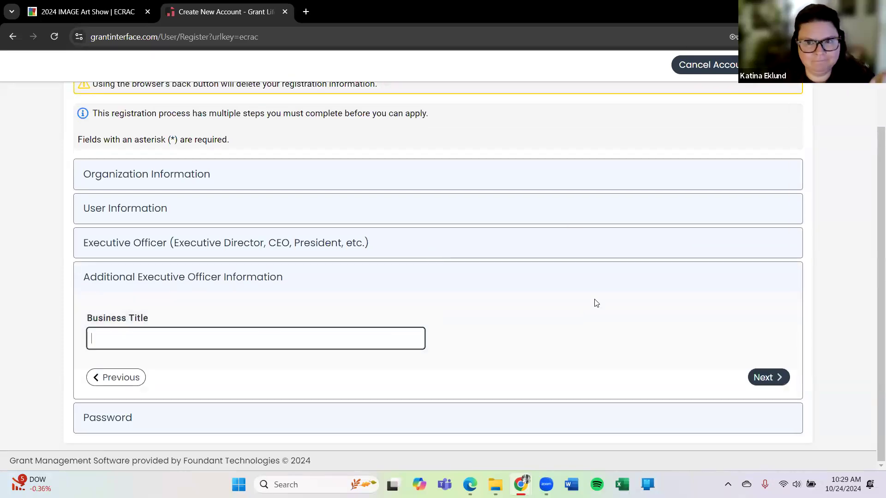
pyautogui.click(775, 377)
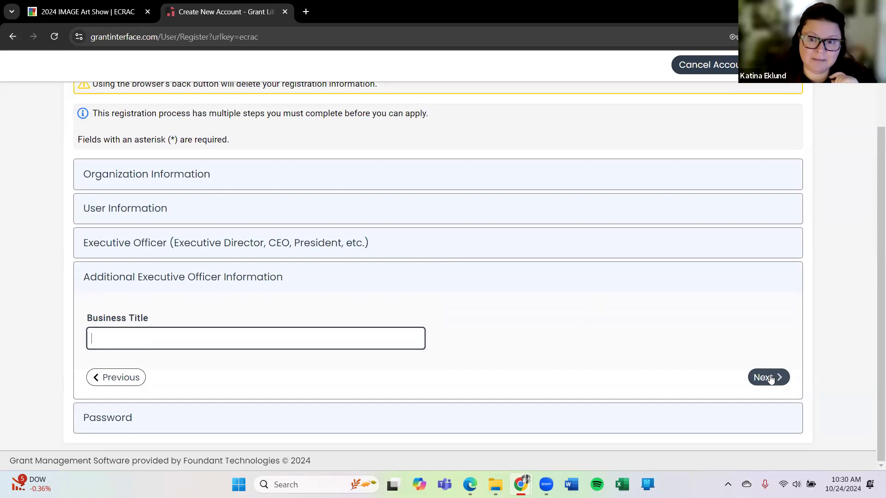
pyautogui.scroll(-1, 464, 180)
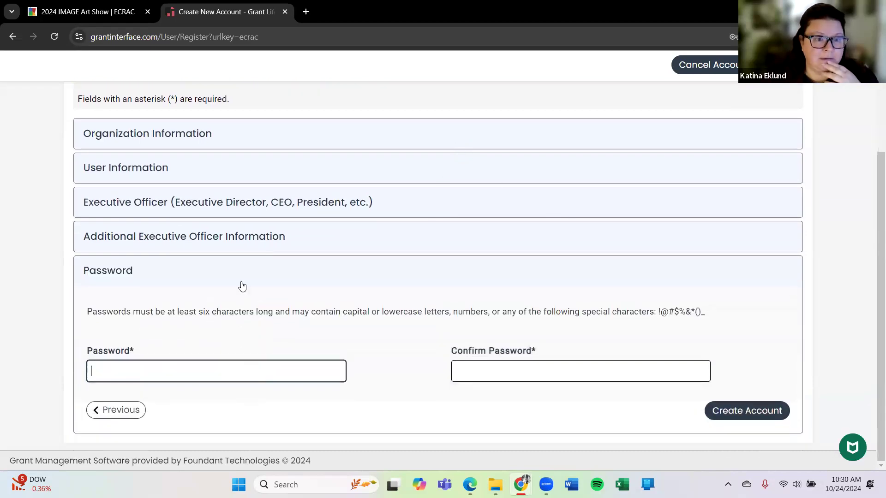
# - Enter and confirm the account password, then create the account
pyautogui.click(175, 371)
pyautogui.write('•••••••')
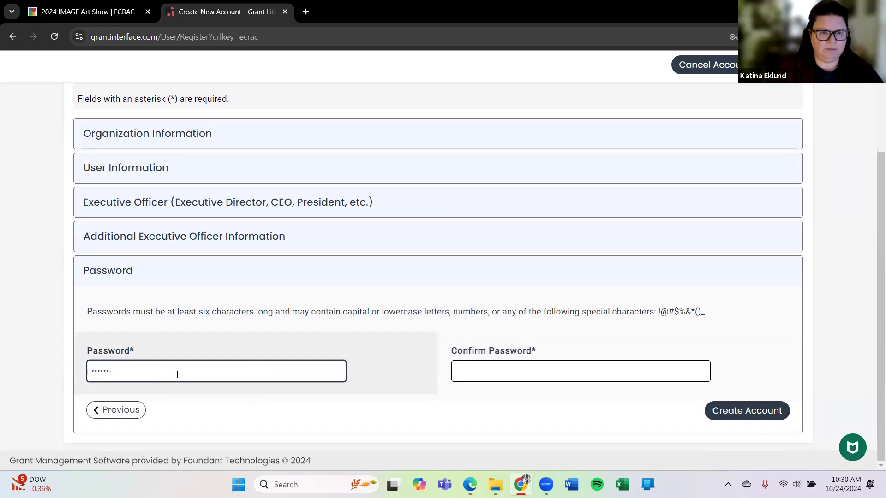
pyautogui.press('BackSpace')
pyautogui.press('BackSpace')
pyautogui.press('BackSpace')
pyautogui.press('BackSpace')
pyautogui.write('••••••')
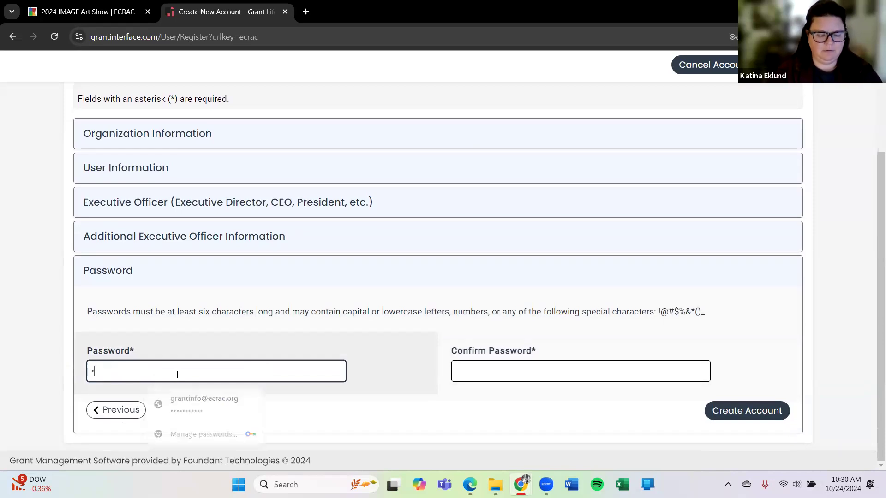
pyautogui.write('•••••')
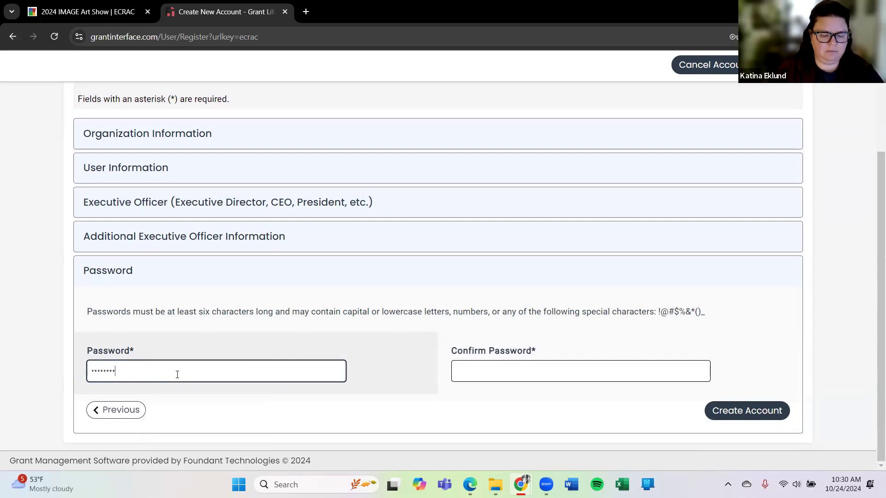
pyautogui.press('Tab')
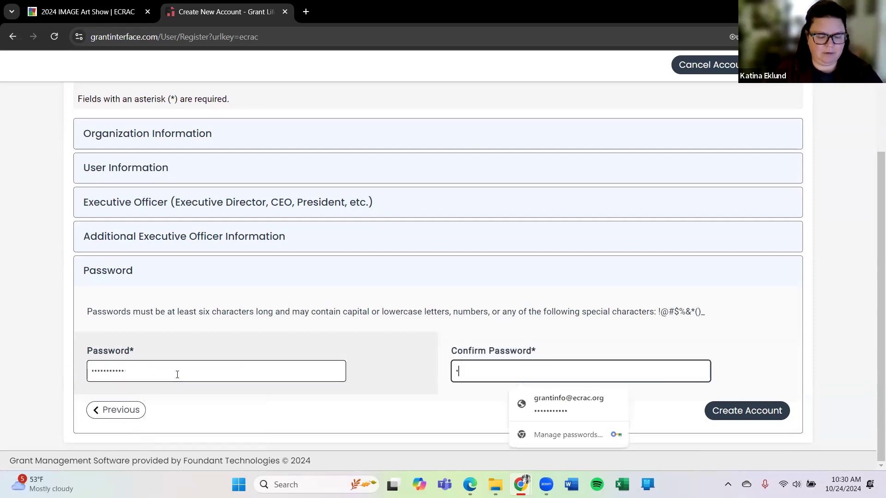
pyautogui.write('•••••••••••')
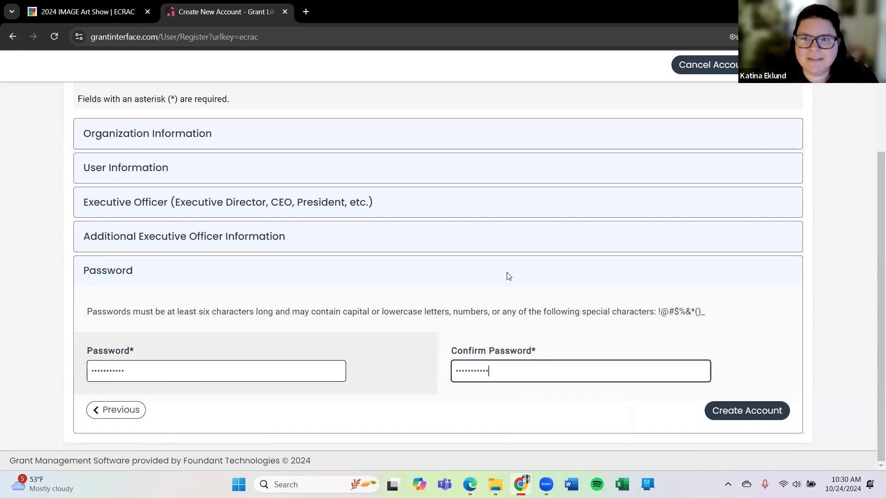
pyautogui.click(722, 410)
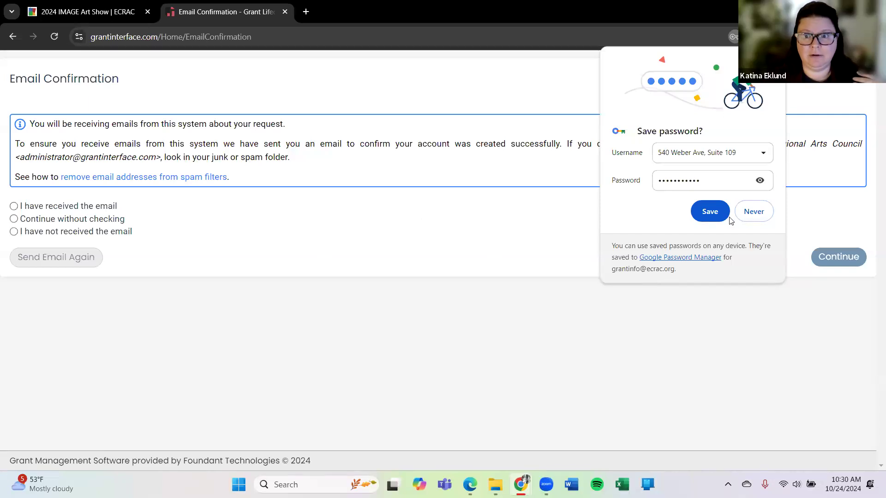
# - Decline Chrome's password save, confirm the email was received, and continue to the Apply page
pyautogui.click(750, 211)
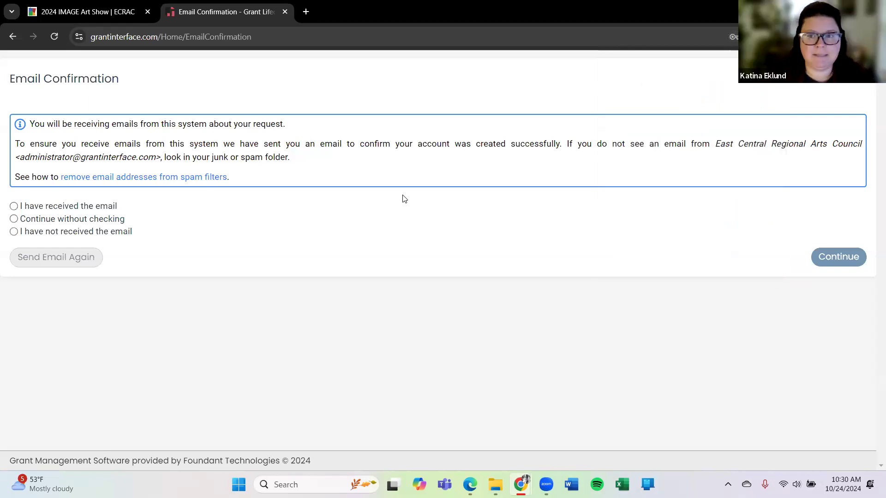
pyautogui.click(14, 206)
pyautogui.click(825, 258)
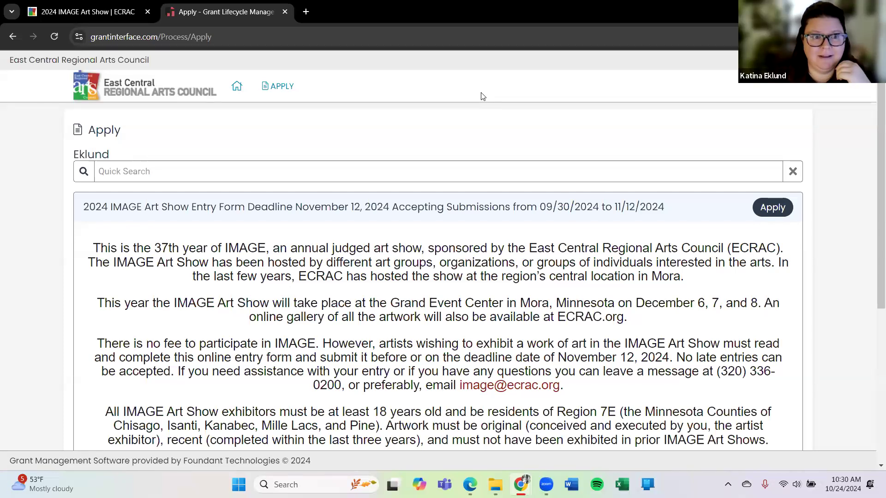
# - Go to the Applicant Dashboard through the Home icon in the top navigation
pyautogui.click(238, 90)
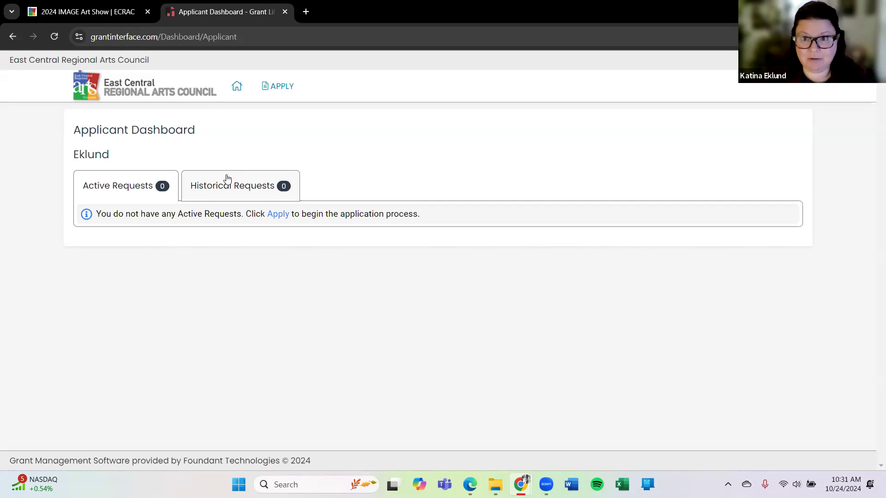
# - Go back to the Apply page and browse the 2024 IMAGE Art Show Entry Form and $600 ECRAC Resiliency Grant
pyautogui.click(286, 86)
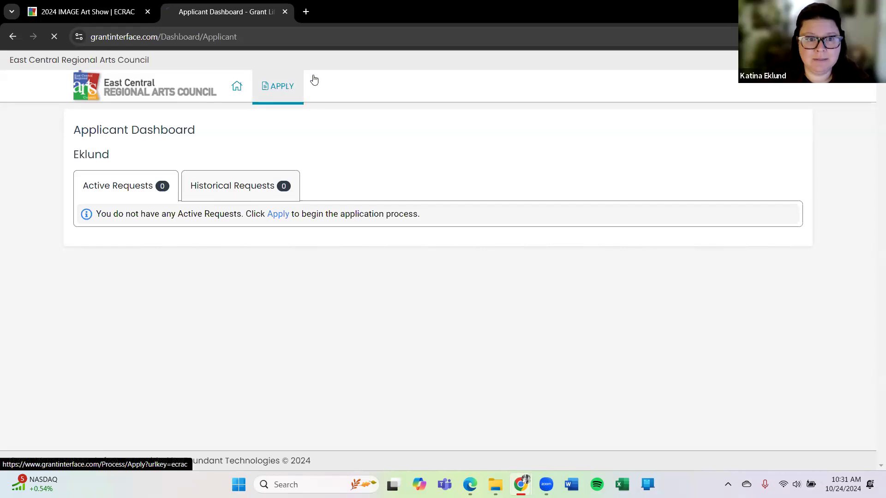
pyautogui.scroll(-1, 62, 178)
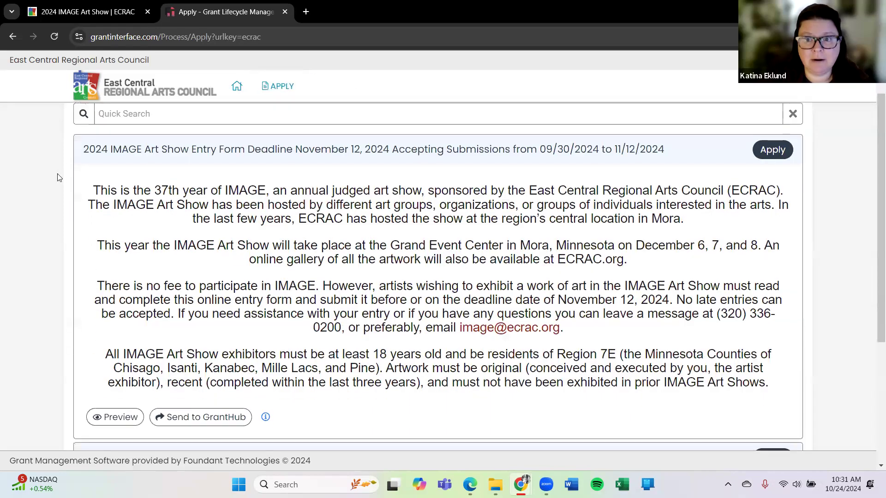
pyautogui.scroll(-1, 58, 175)
pyautogui.scroll(1, 52, 174)
pyautogui.scroll(1, 52, 174)
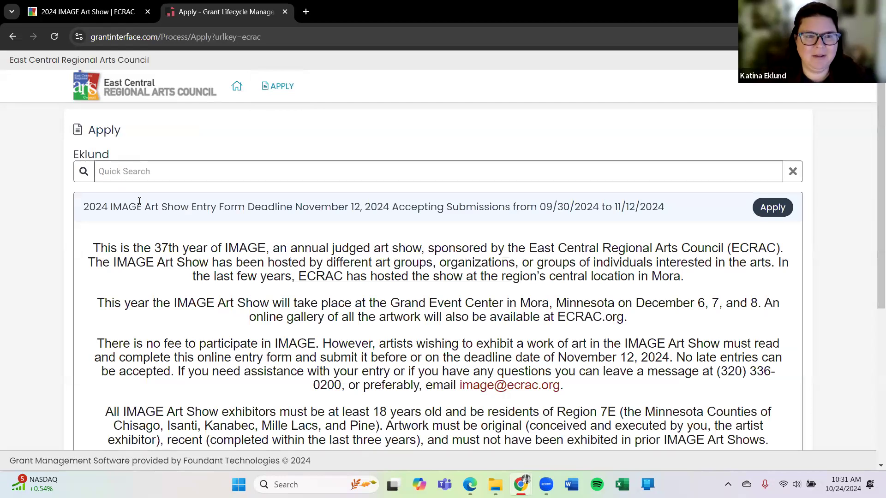
pyautogui.scroll(-1, 46, 226)
pyautogui.scroll(-5, 46, 227)
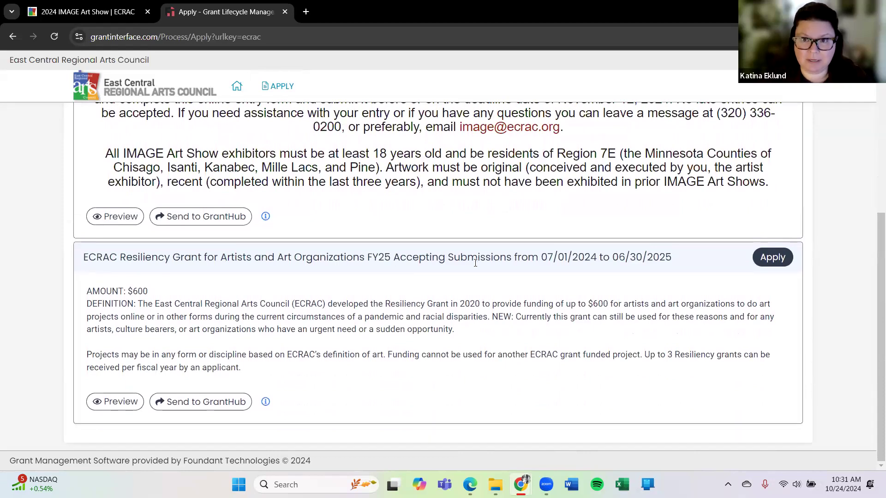
pyautogui.scroll(5, 50, 293)
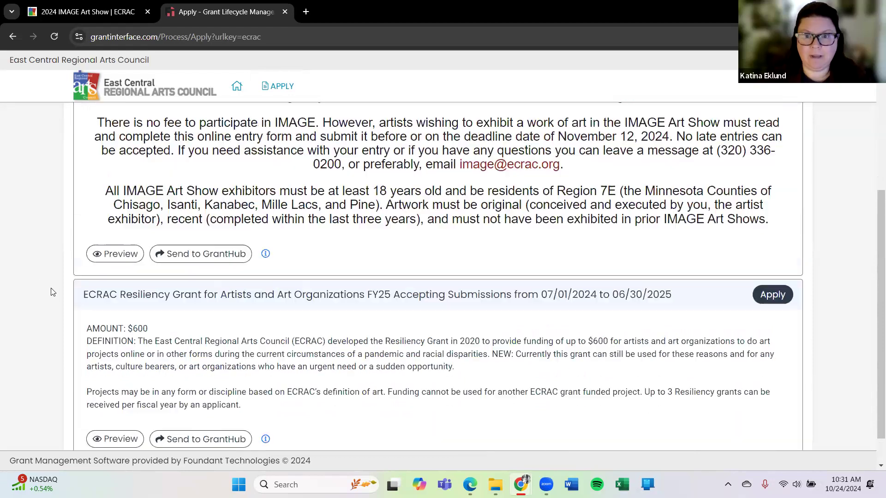
pyautogui.scroll(1, 49, 292)
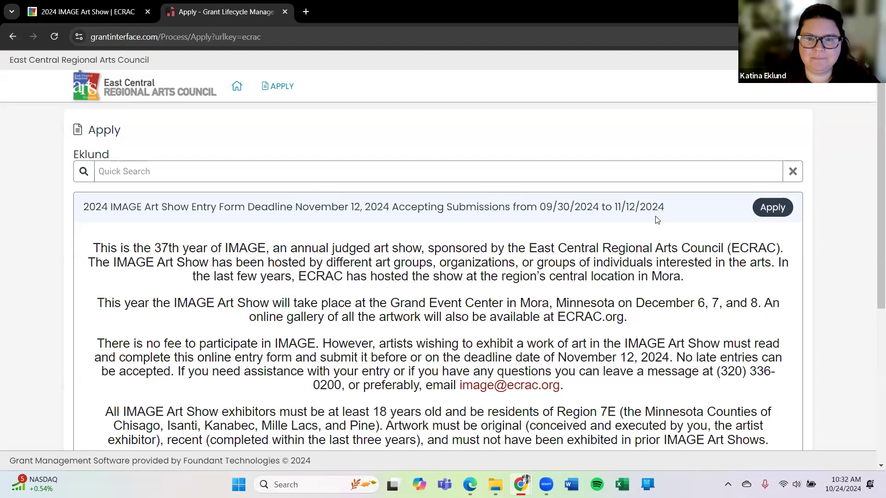
pyautogui.scroll(-3, 515, 229)
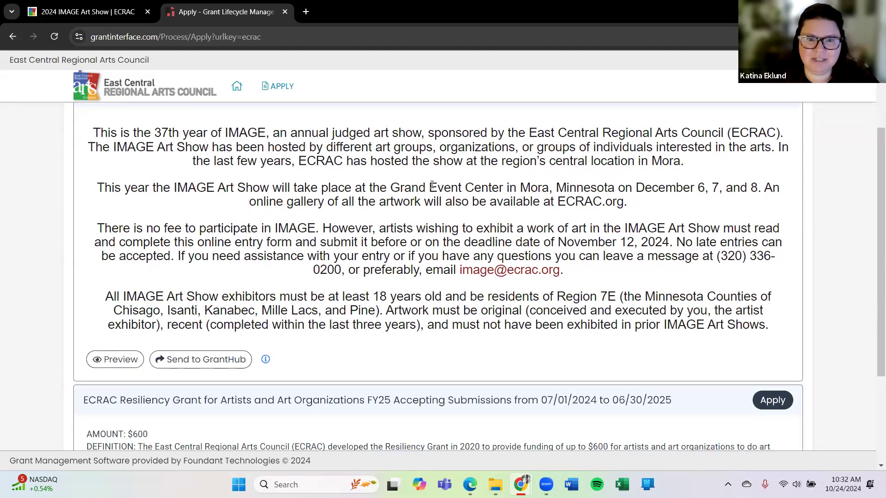